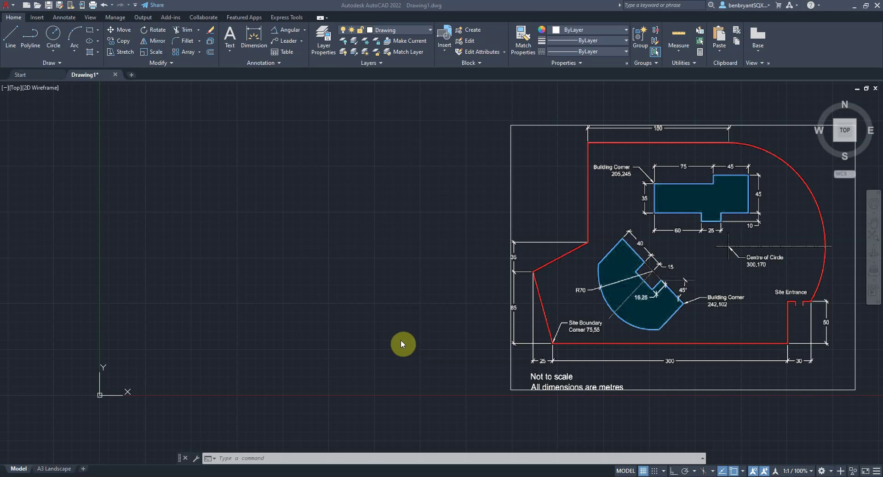
scroll(372, 324, up, 2)
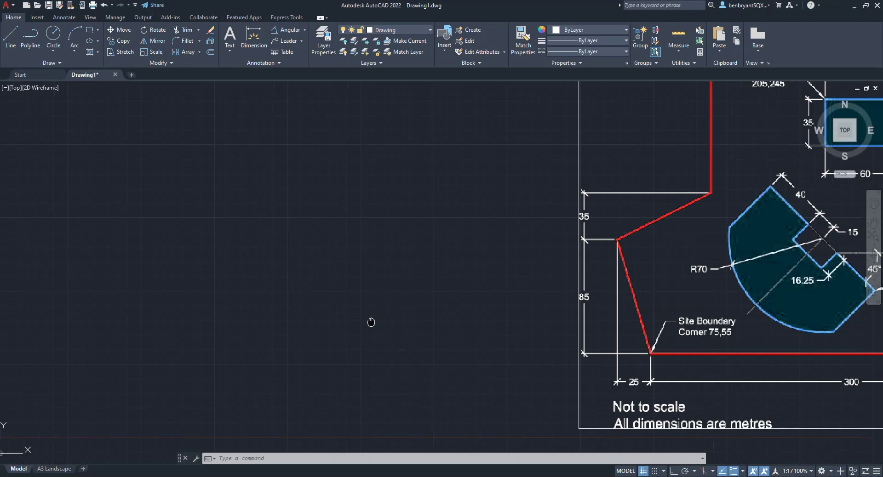
scroll(391, 317, down, 2)
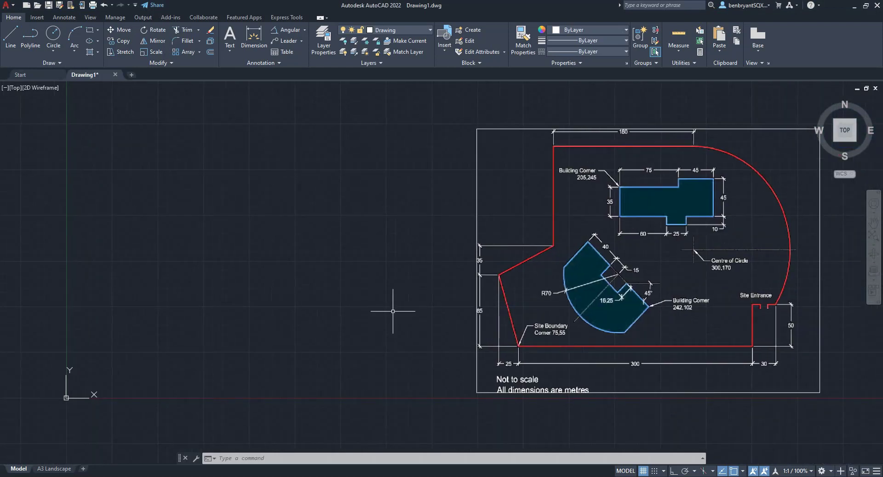
scroll(393, 311, up, 1)
scroll(393, 311, down, 1)
middle_drag(393, 311, 389, 320)
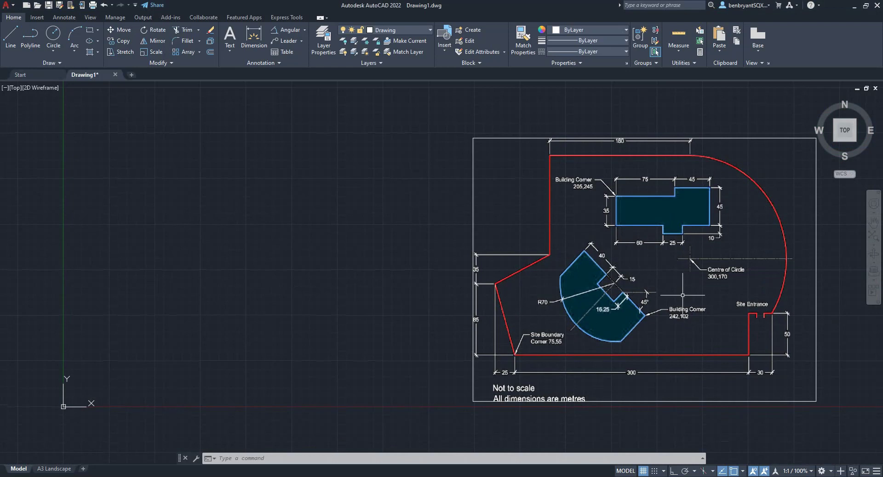
Set the drawing units' insertion scale to Meters
text(units)
key(Return)
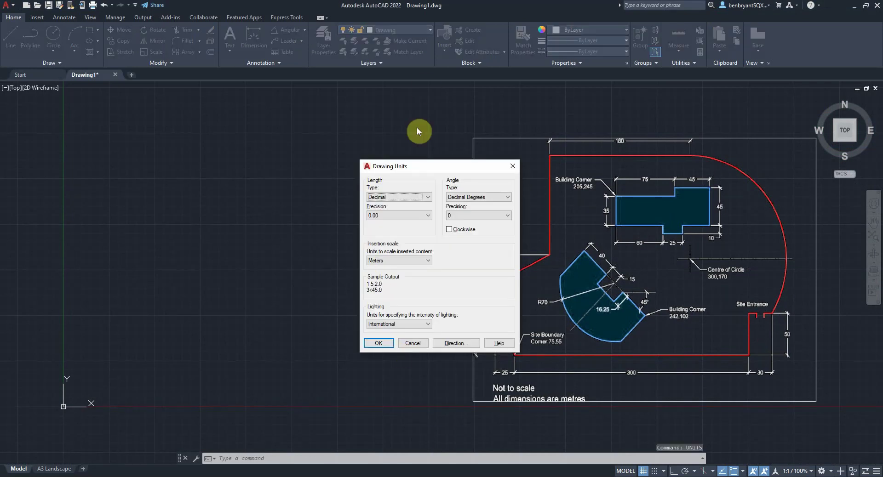
click(395, 261)
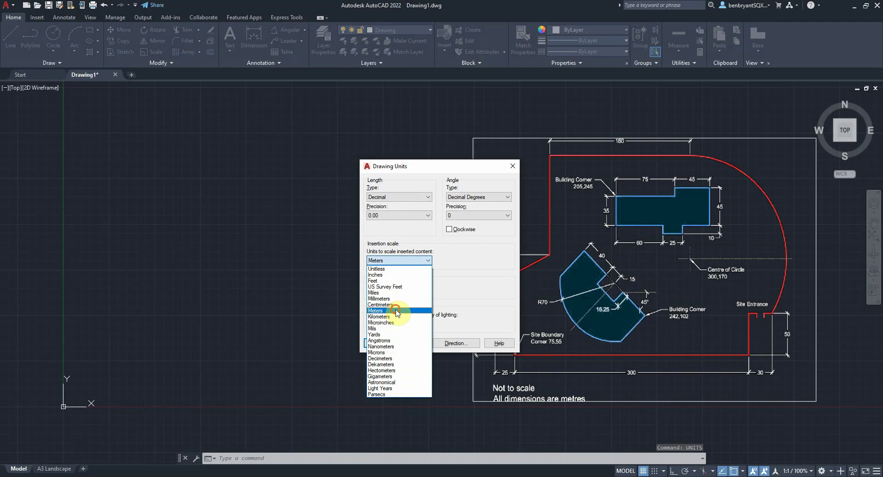
click(395, 311)
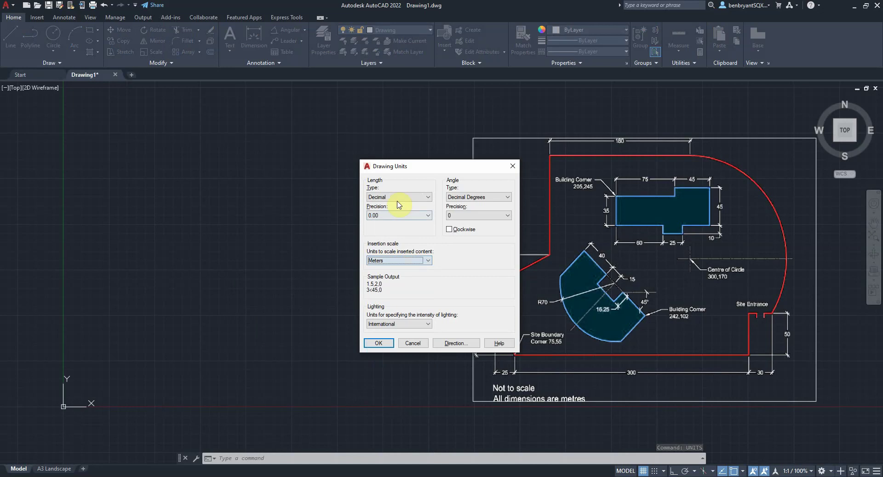
click(379, 343)
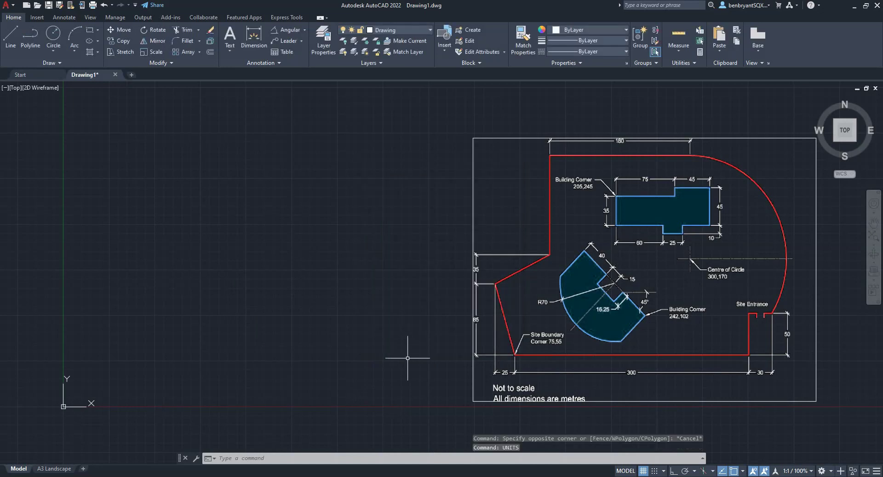
key(Escape)
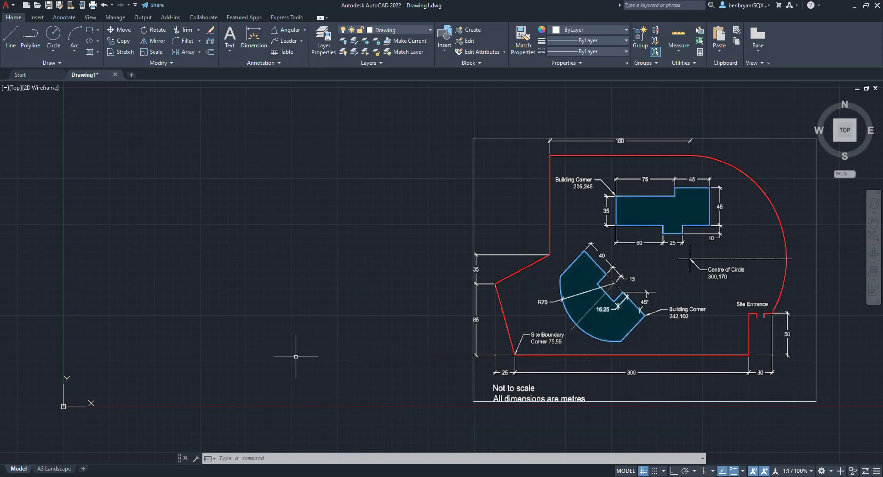
Draw the site boundary's horizontal base line from corner 75,55, 300 m long toward positive X
text(l)
key(Return)
text(75)
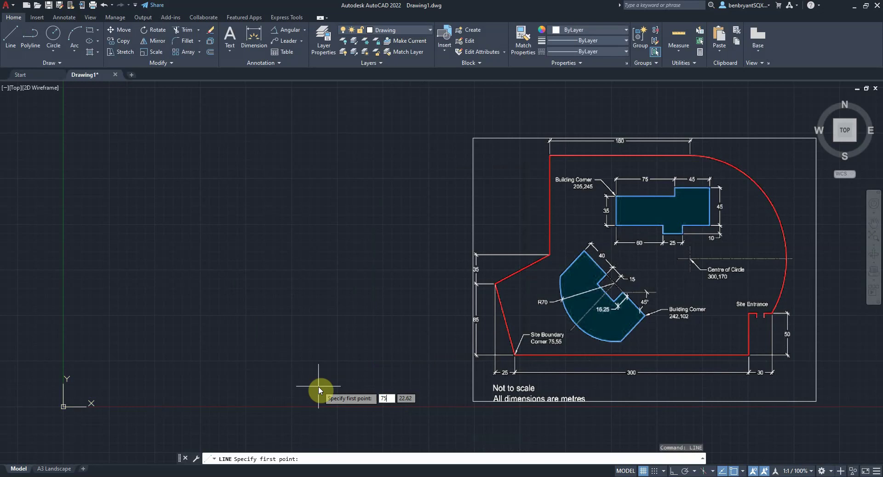
key(Tab)
text(55)
key(Return)
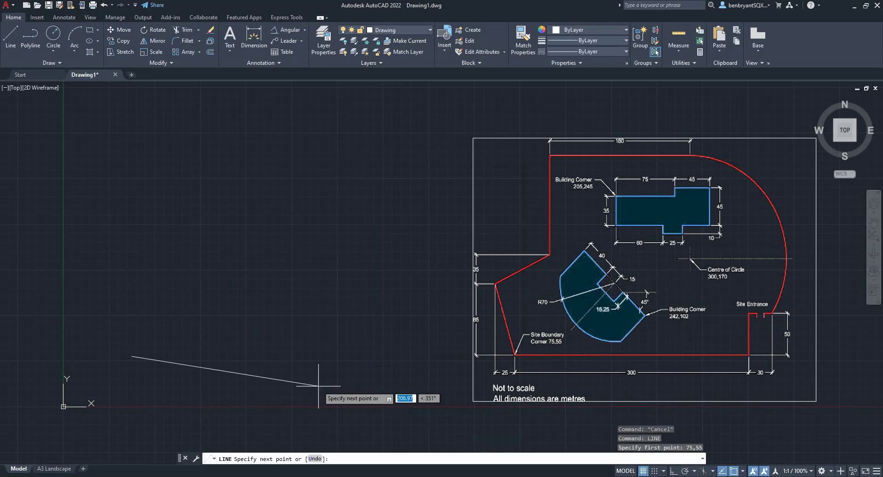
key(F8)
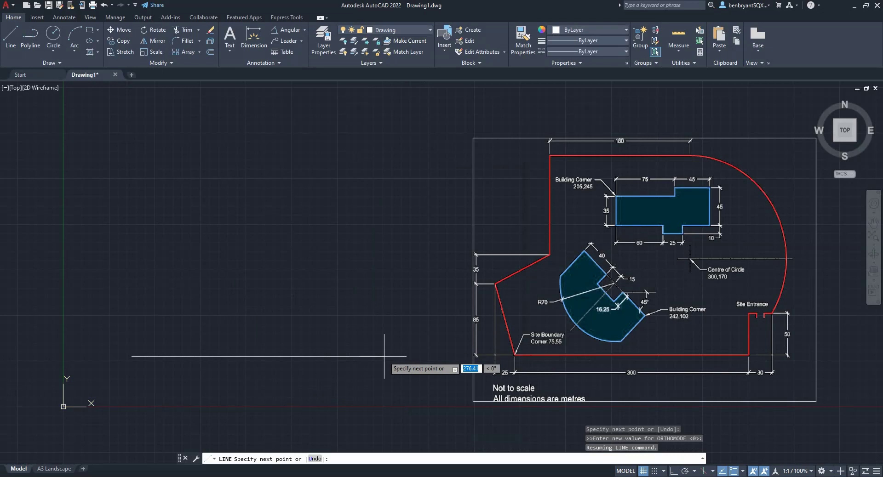
text(300)
key(Return)
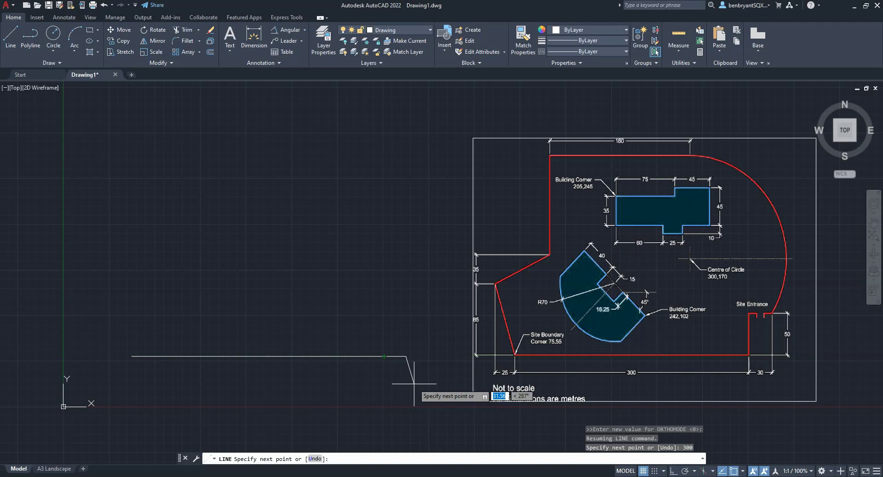
key(Escape)
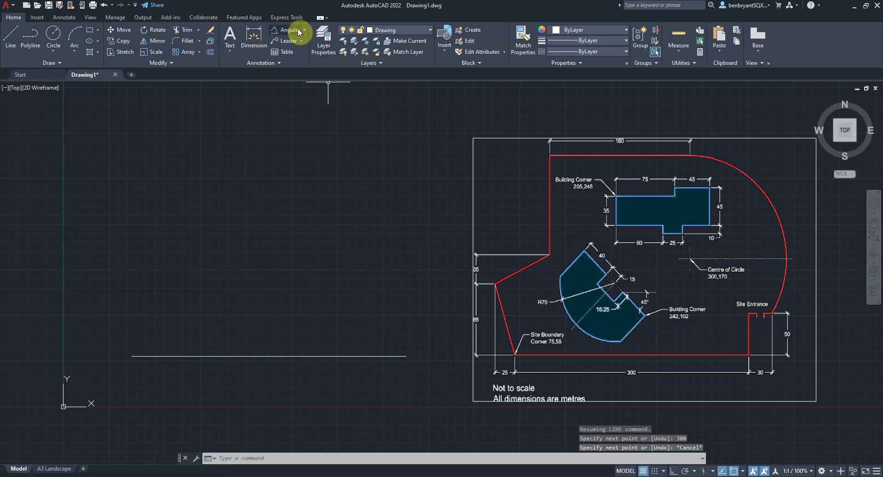
Check the base line's length with a temporary linear dimension placed above it, and delete the dimension
click(304, 30)
click(284, 44)
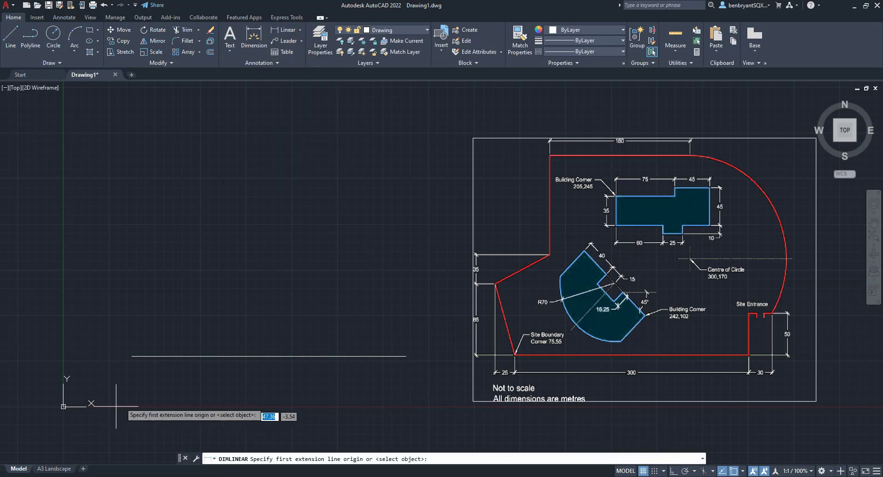
click(132, 356)
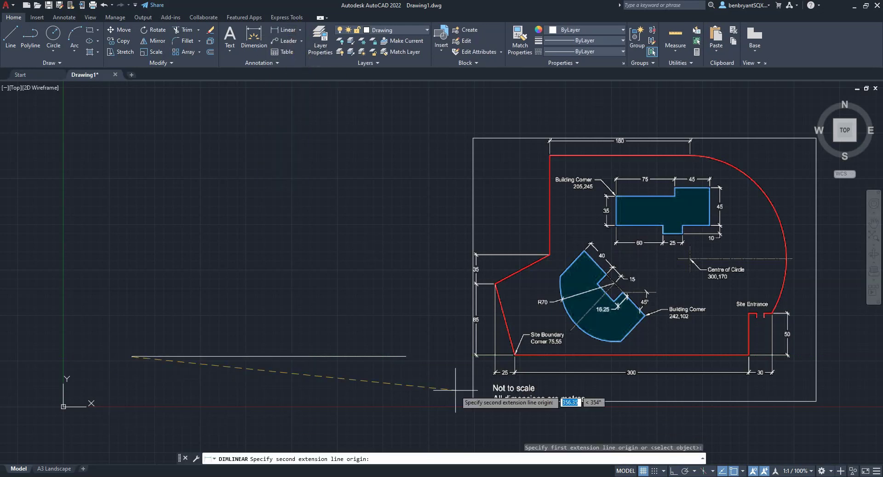
click(406, 356)
click(398, 343)
scroll(244, 340, up, 2)
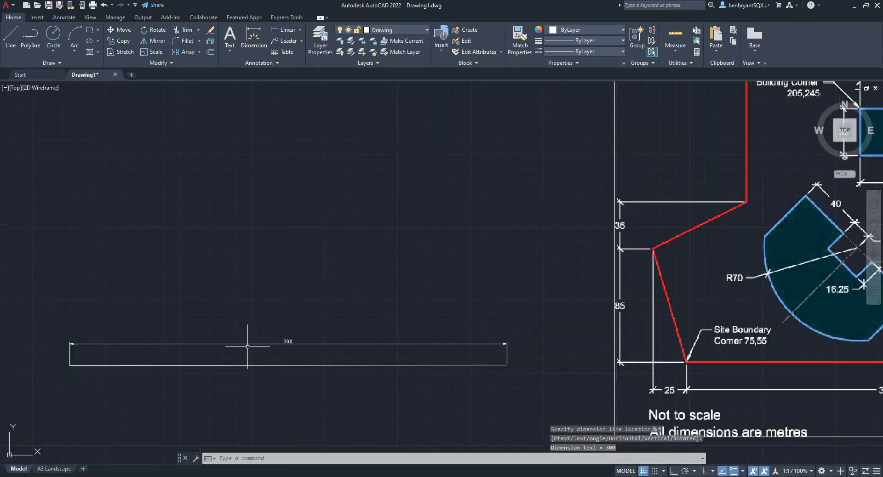
scroll(286, 342, down, 2)
click(350, 346)
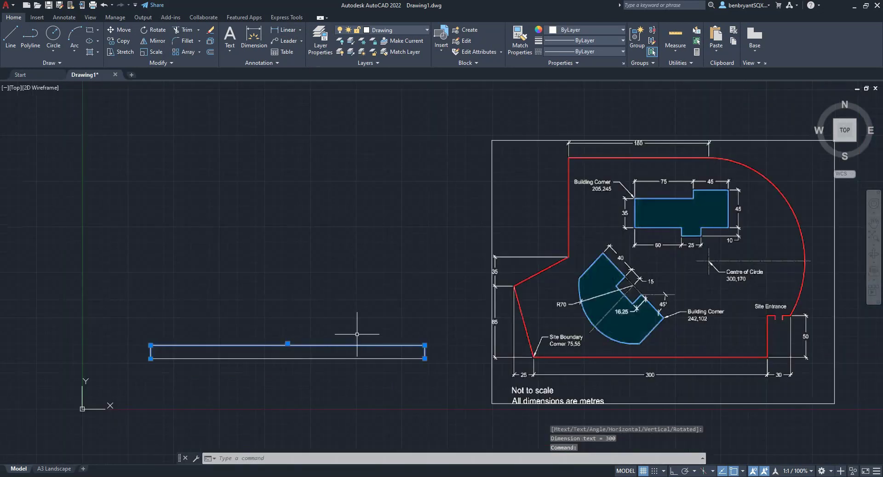
key(Delete)
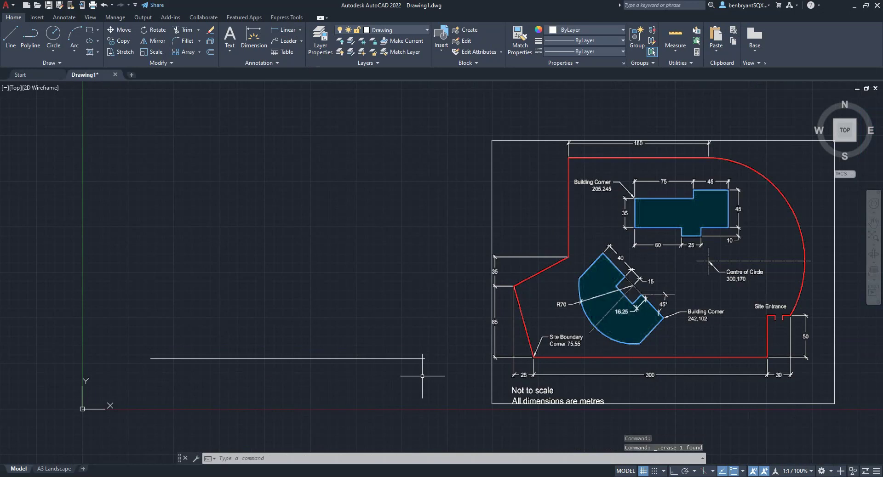
Draw the site entrance boundary from the base line's right end: 50 m vertically up and 30 m horizontally at 360 degrees
text(lin)
key(Return)
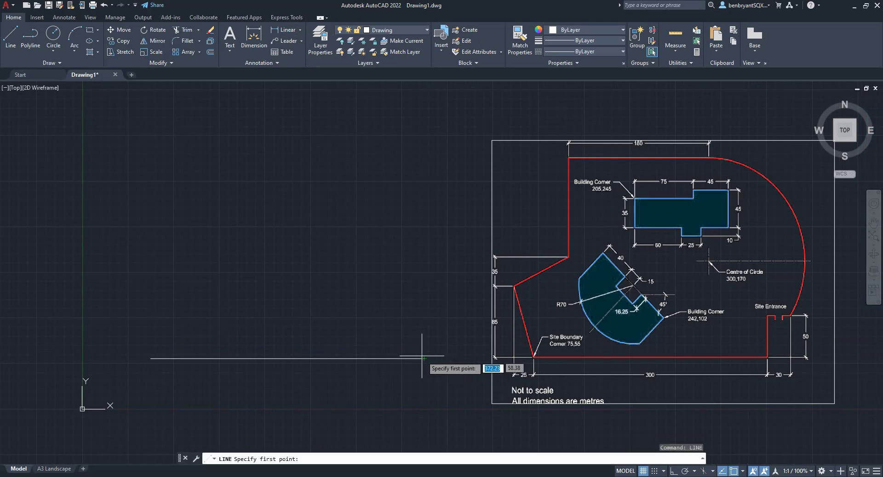
click(424, 358)
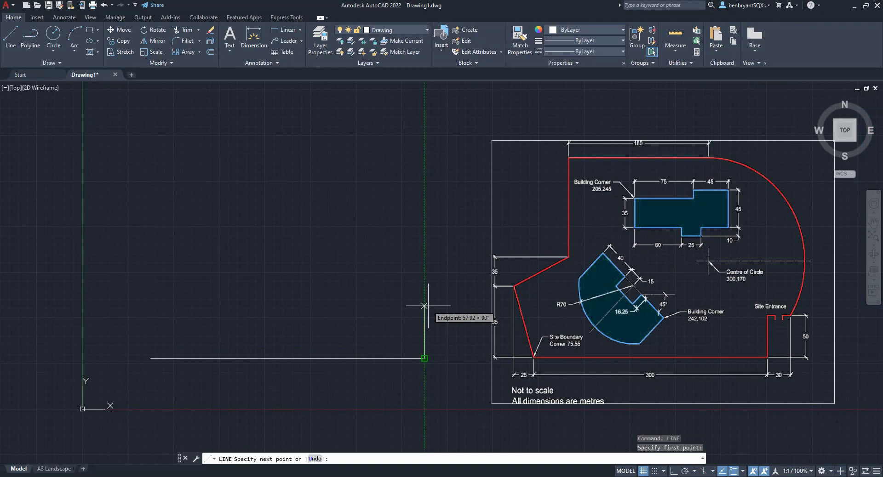
text(50)
key(Return)
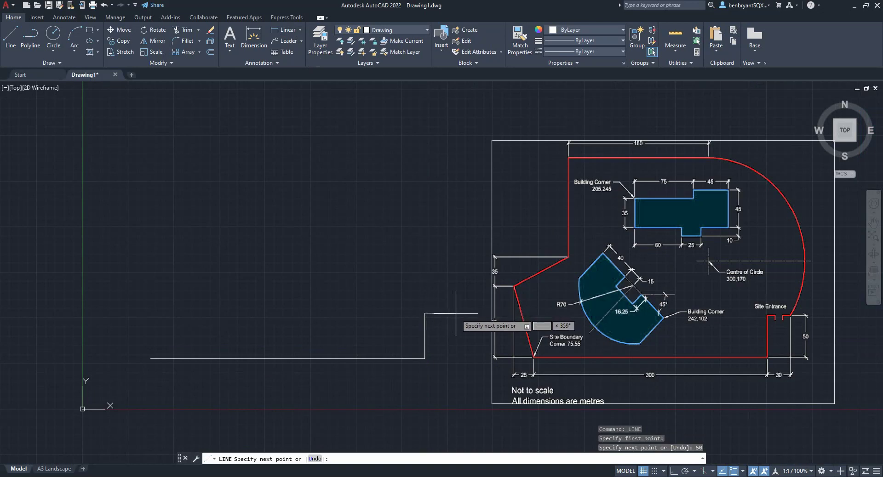
text(30)
key(Tab)
text(360)
key(Return)
key(Escape)
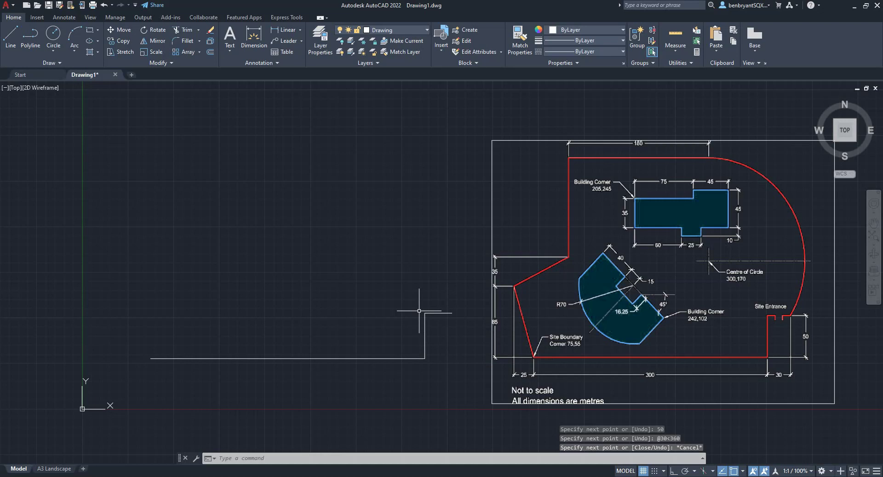
Try a line from the base line's left end to a relative offset of 0,85, and delete it
key(Return)
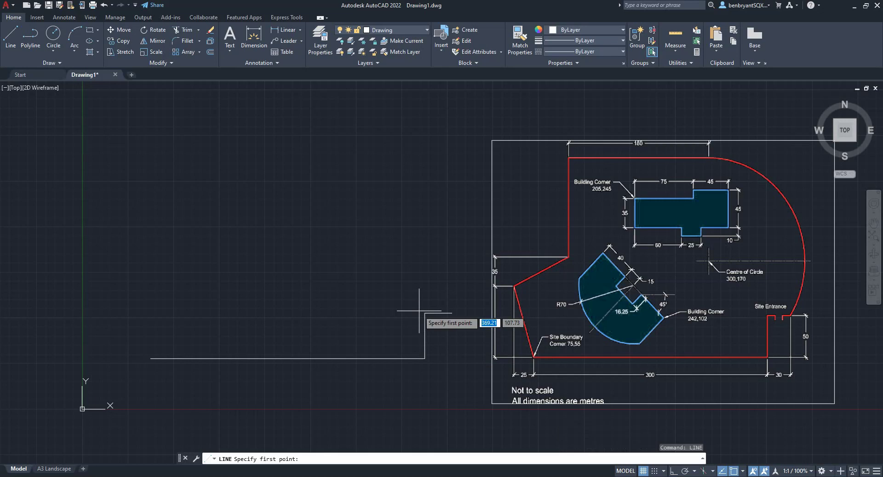
click(150, 358)
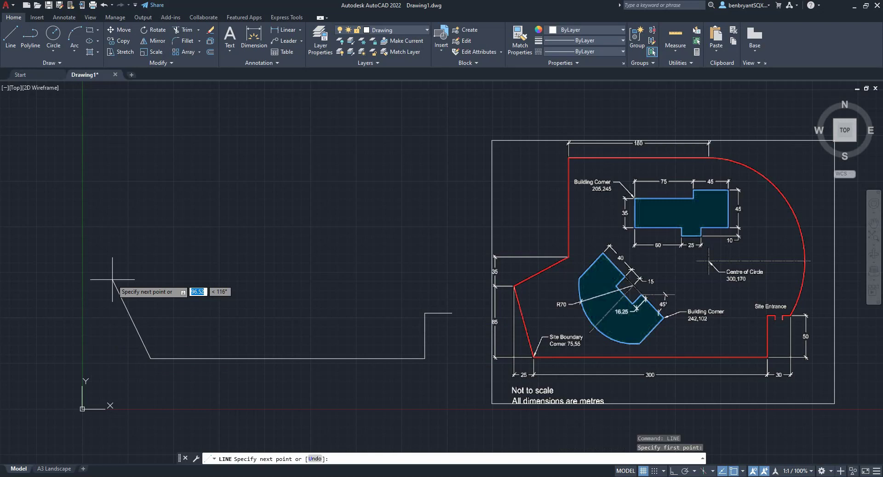
text(0)
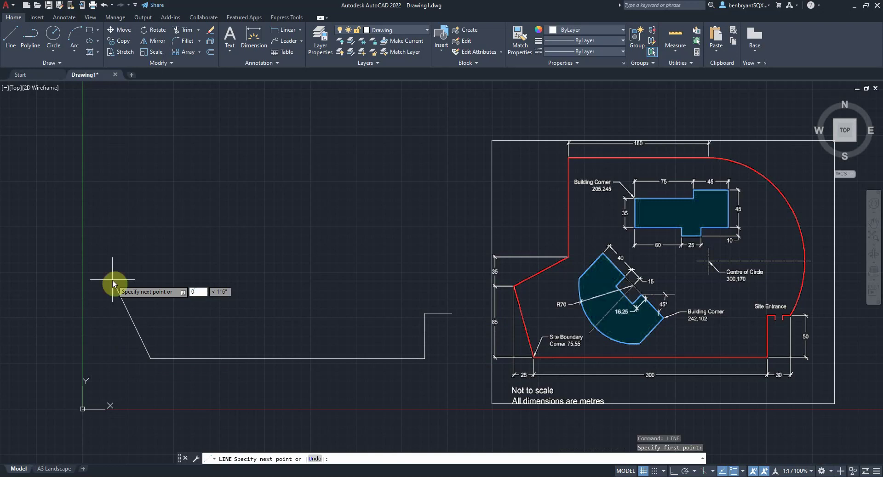
key(Tab)
key(Tab)
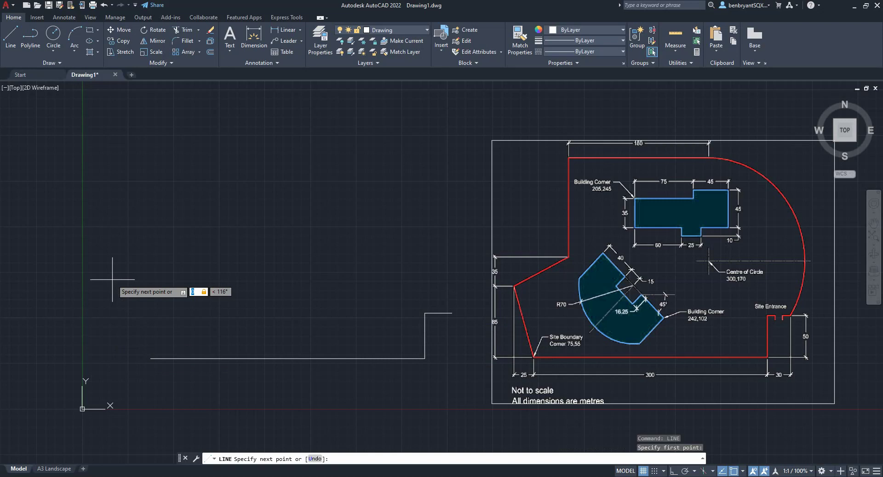
text(,0)
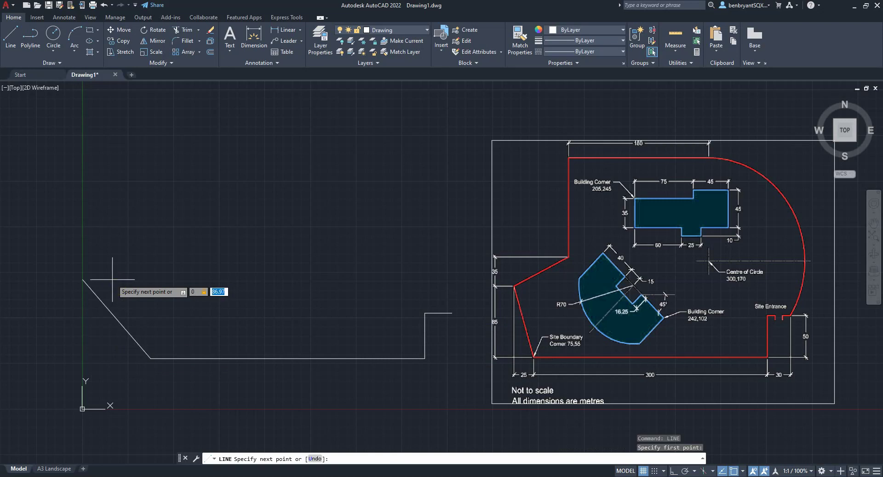
text(,85)
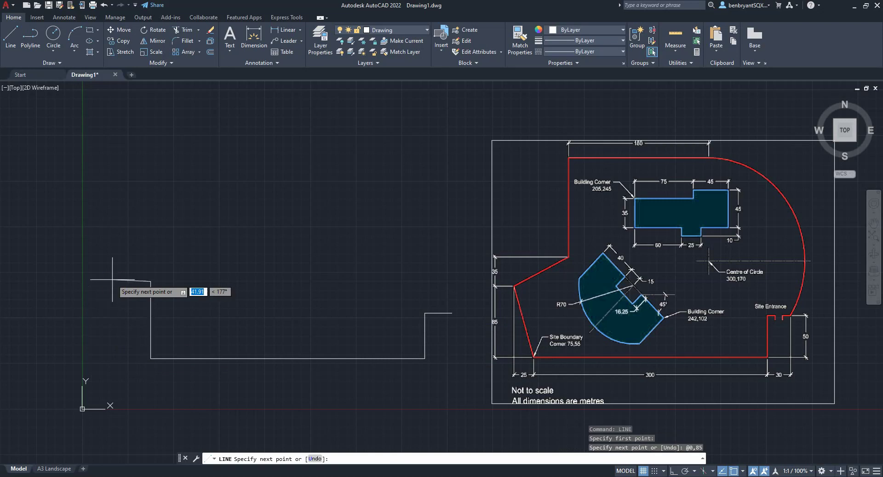
key(Return)
key(Escape)
click(150, 317)
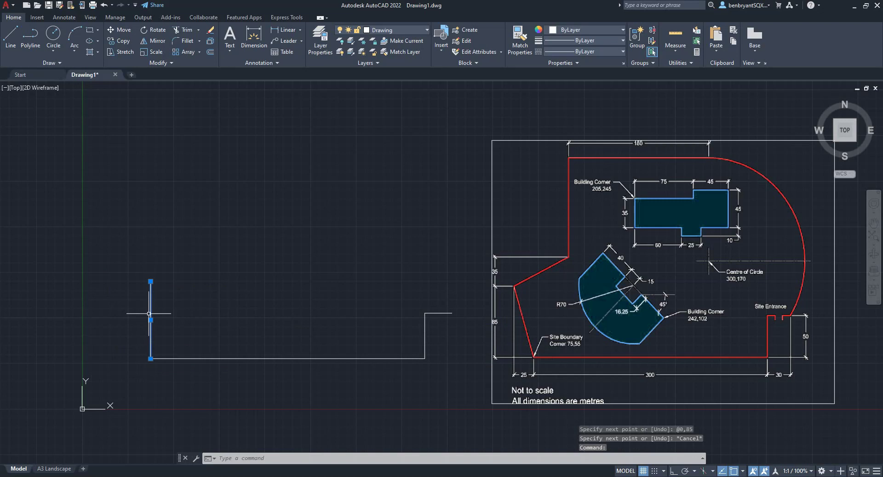
key(Delete)
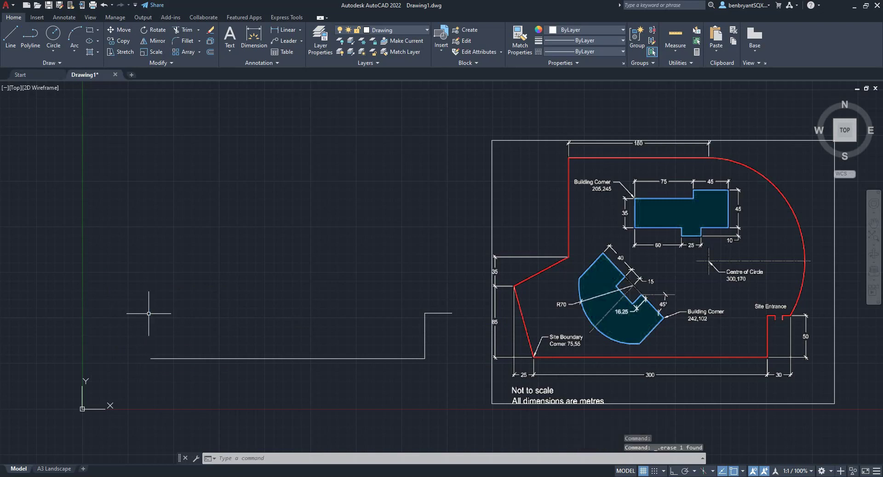
Try a line from the base line's left end to a relative offset of 85,25, and delete it
text(LINE)
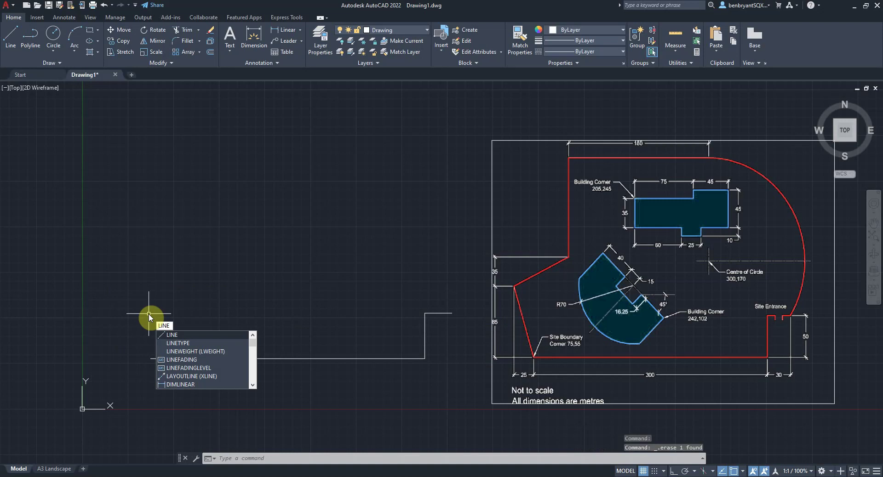
key(Return)
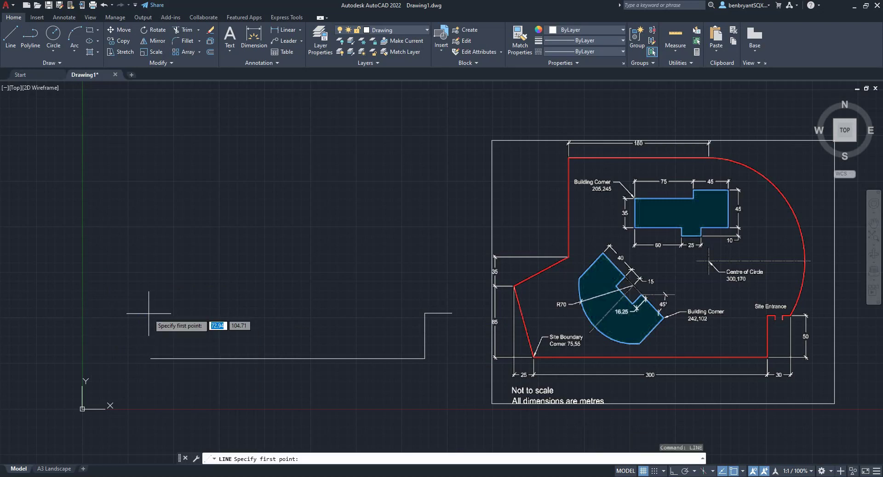
click(150, 359)
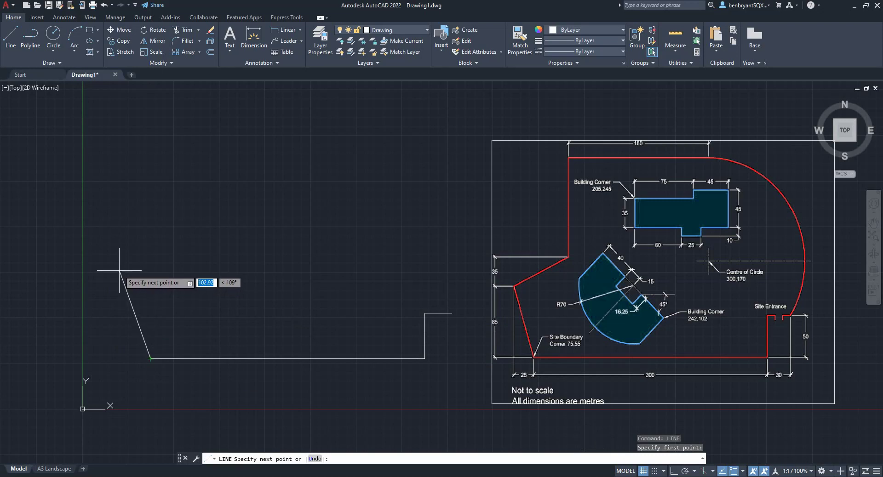
text(85)
key(Tab)
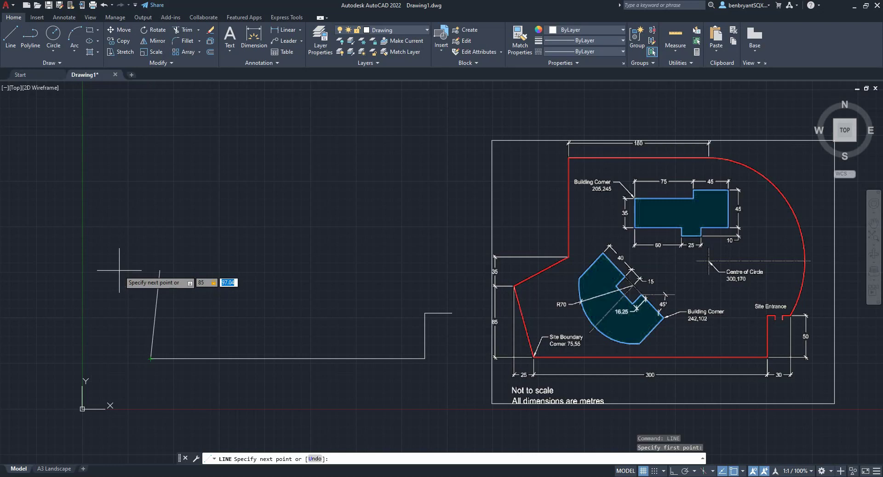
text(25)
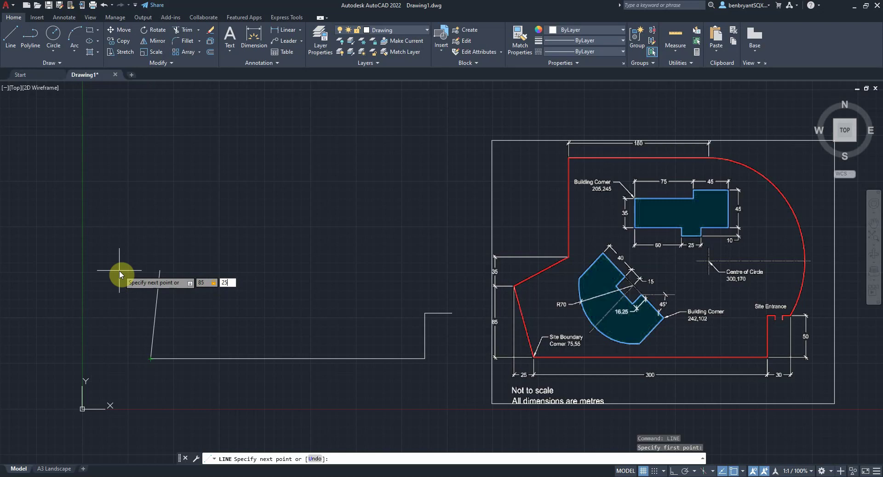
key(Return)
key(Escape)
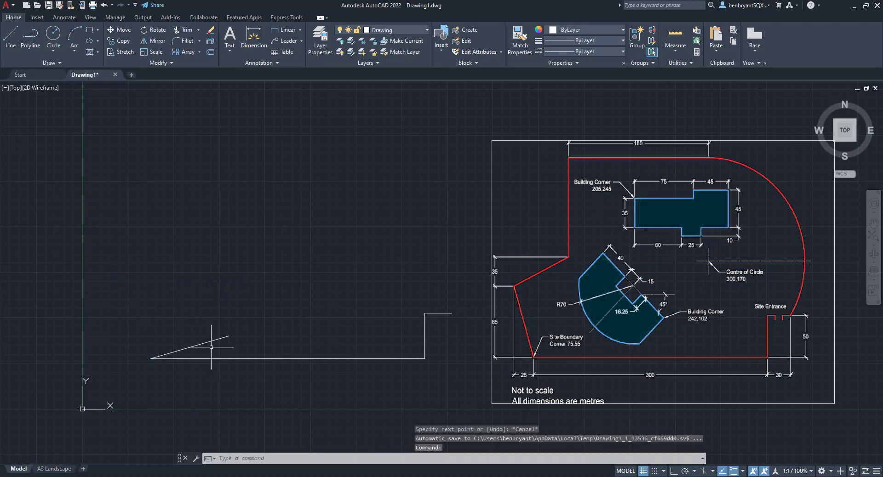
click(208, 344)
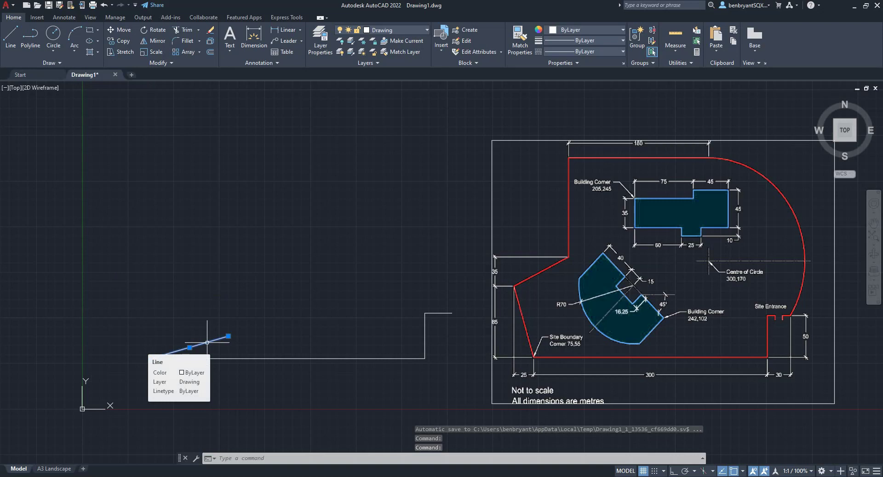
key(Delete)
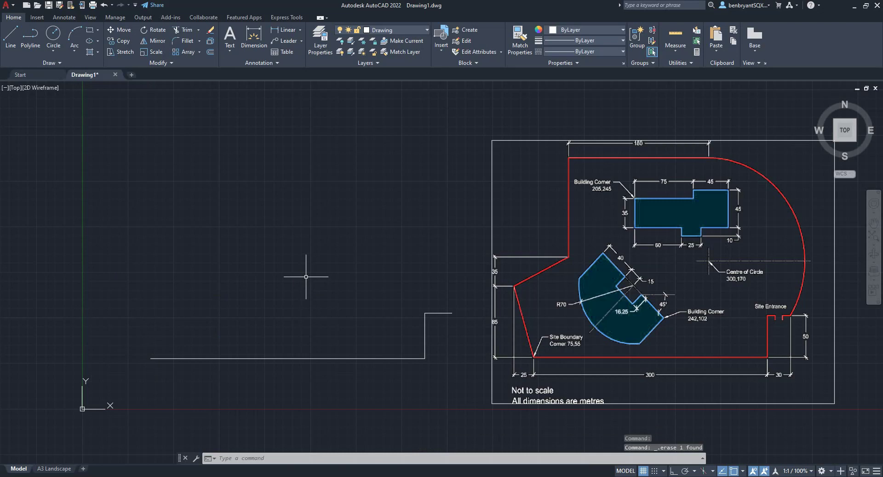
Place the UCS origin at the base line's left end, with its X axis along the base line and Y upward
text(ucs)
key(Return)
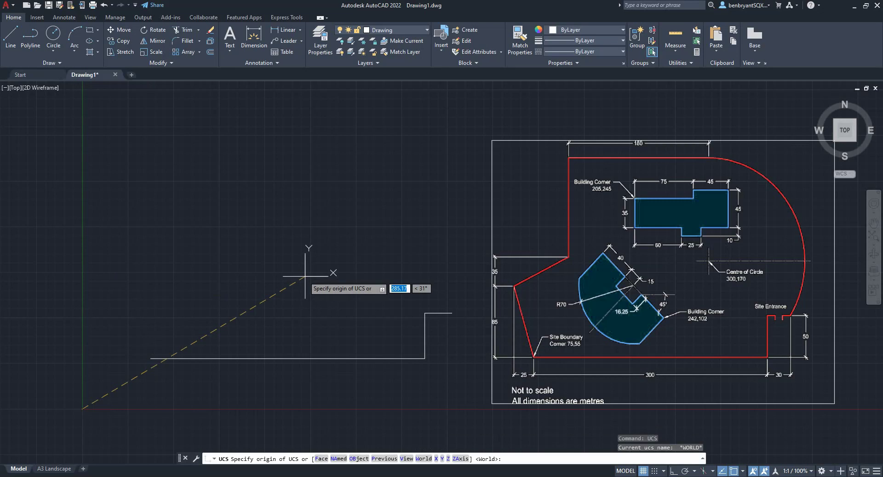
click(150, 359)
click(424, 358)
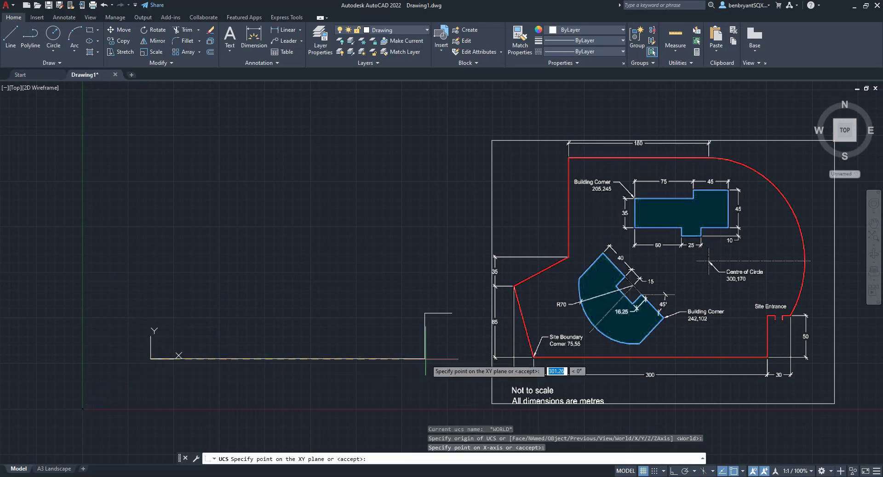
click(282, 294)
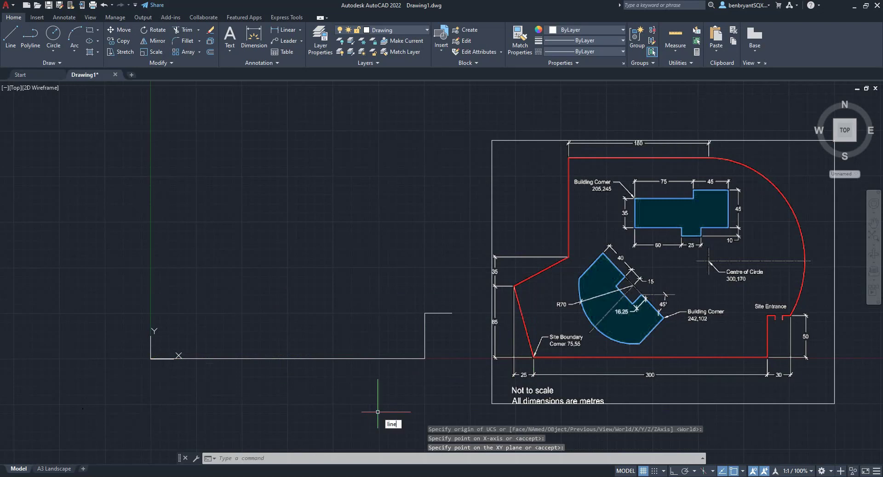
Draw the sloping west boundary line from the base line's left end to a relative offset of -25,85
key(Return)
click(150, 358)
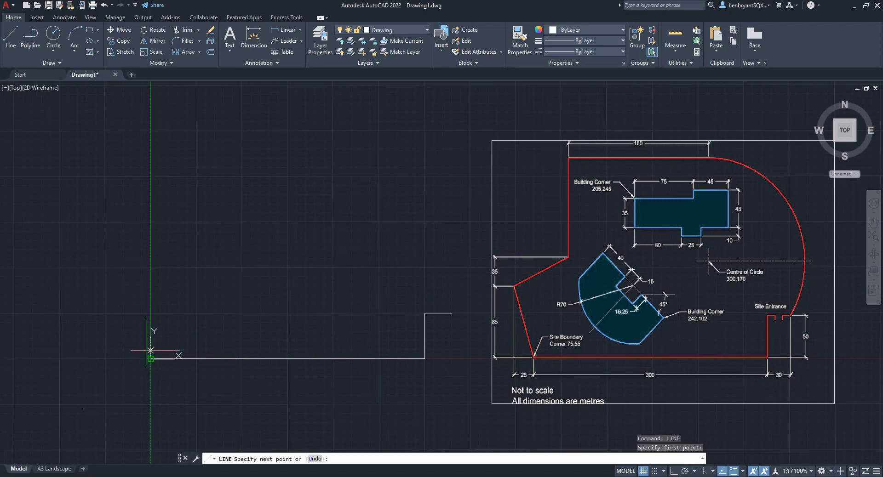
click(123, 263)
key(BackSpace)
text(-25)
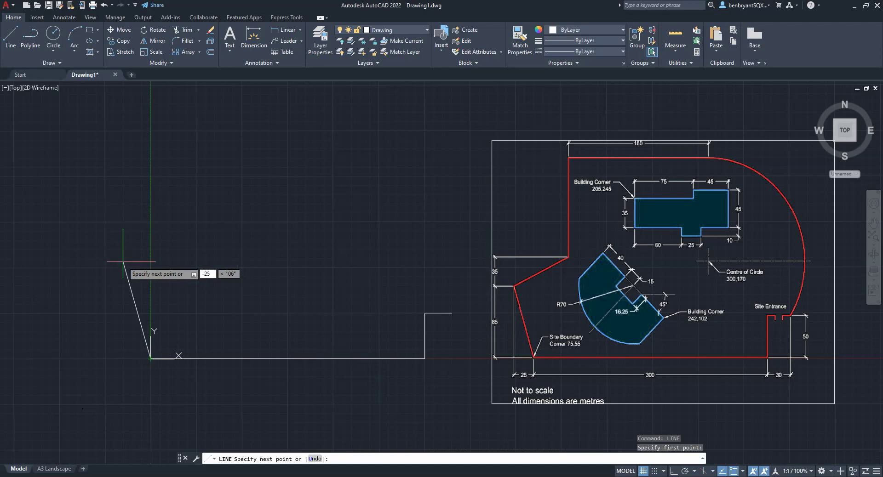
key(Tab)
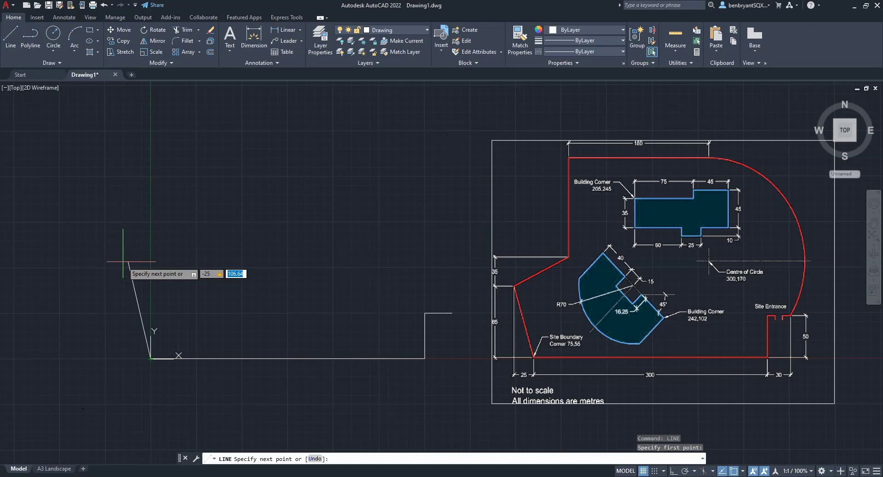
click(123, 262)
text(85)
key(Return)
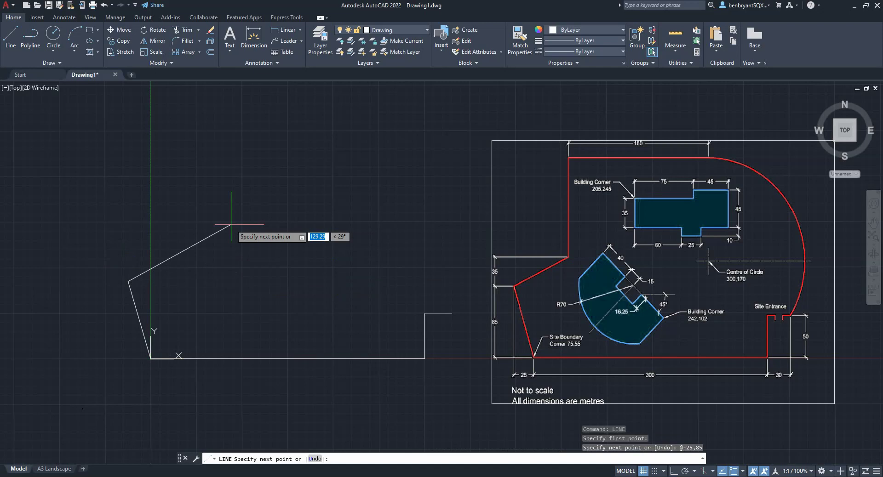
key(Escape)
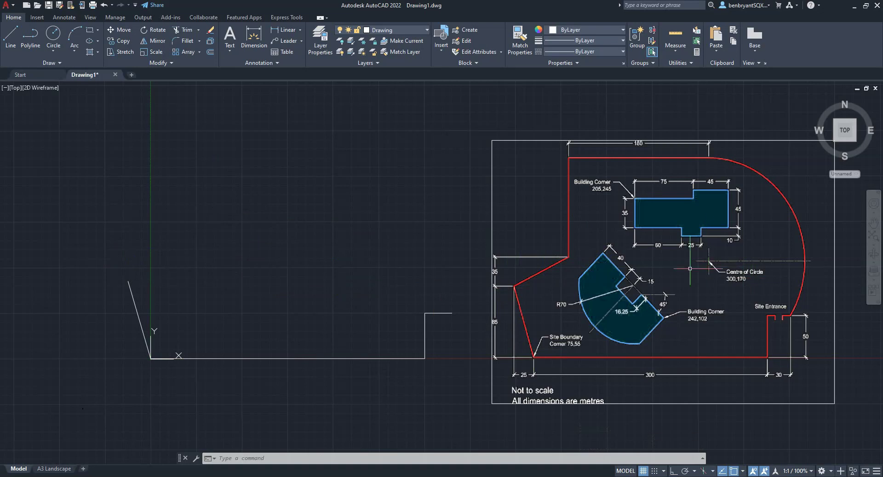
Reset the UCS to World
text(ucs)
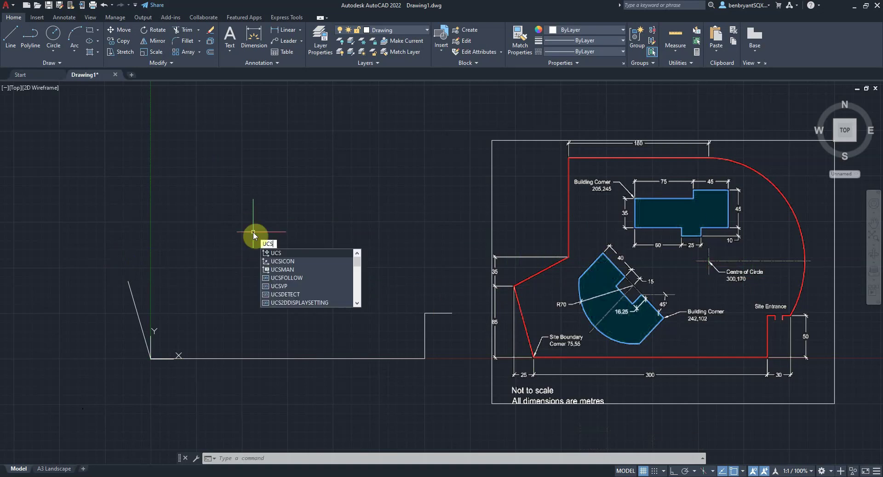
key(Return)
text(w)
key(Return)
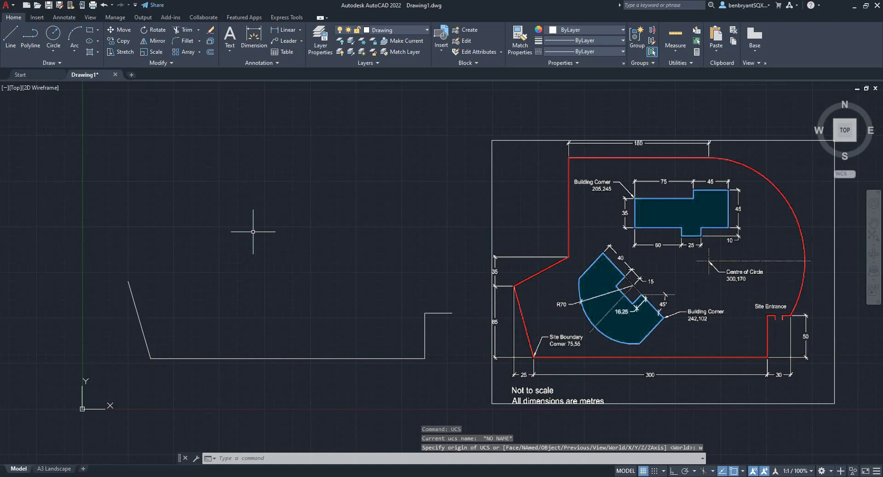
Set the UCS origin at the circle centre 300,170, accepting the default X axis and XY plane
text(ucs)
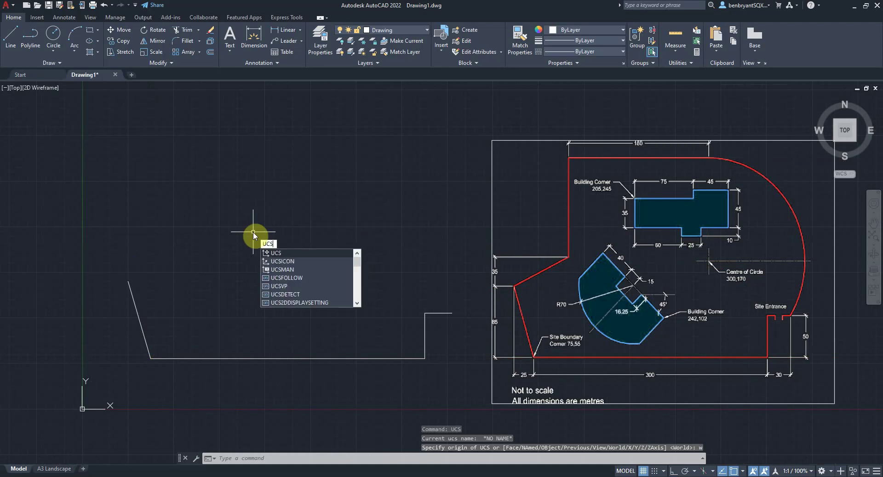
key(Return)
text(3)
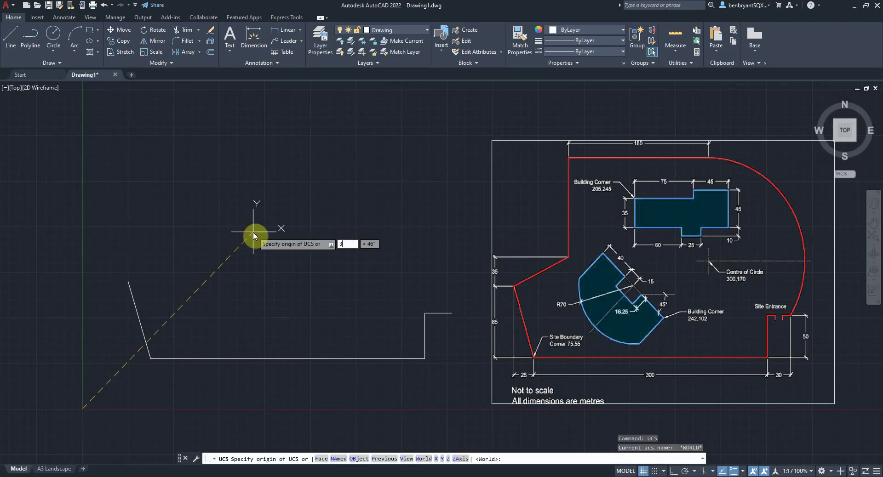
text(00,170)
key(Return)
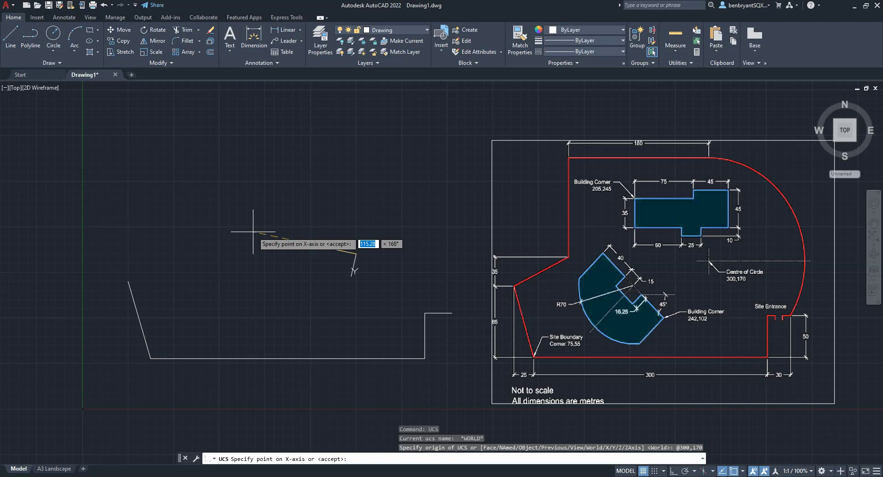
key(Return)
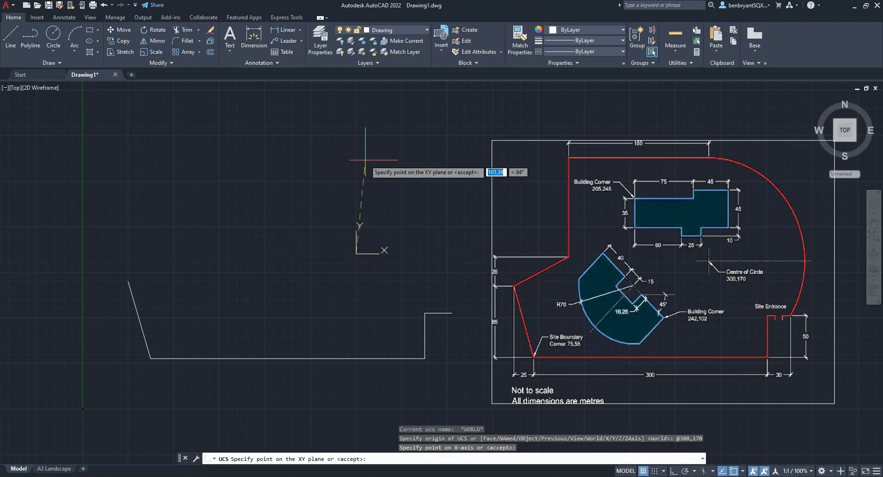
key(Return)
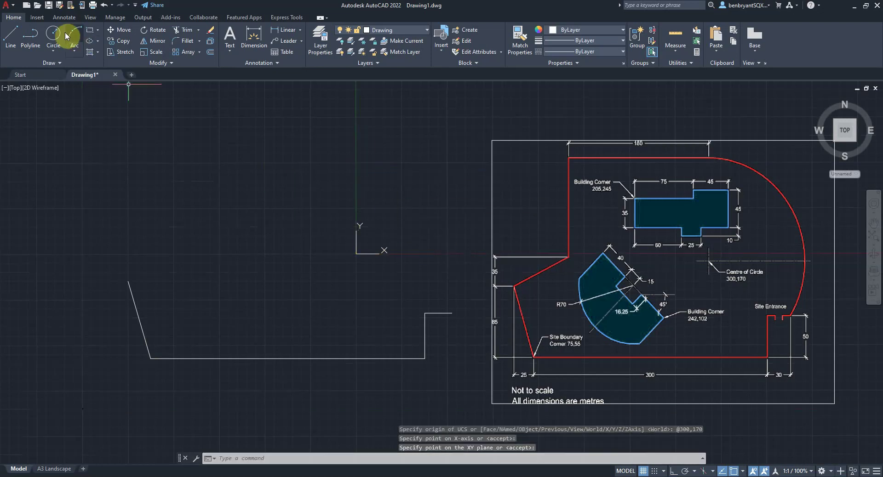
Draw a circle centred on the UCS origin 0,0 with its radius reaching the right end of the site entrance line
click(57, 51)
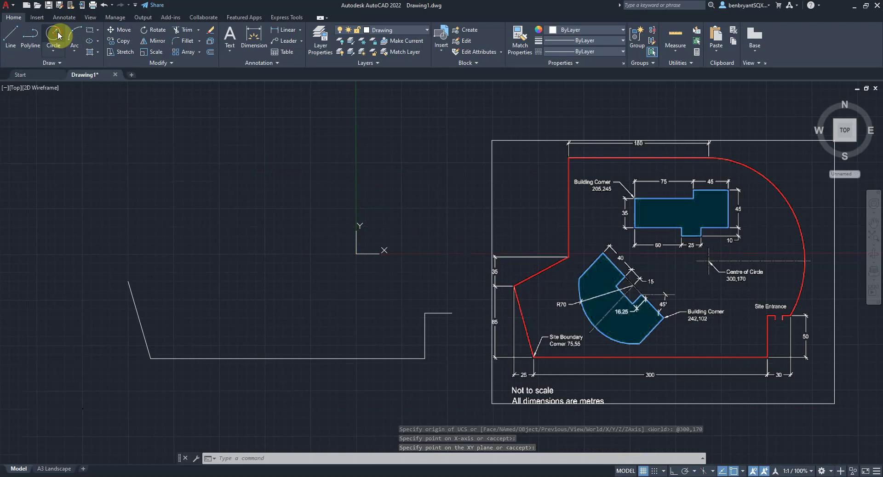
text(0,0)
click(356, 253)
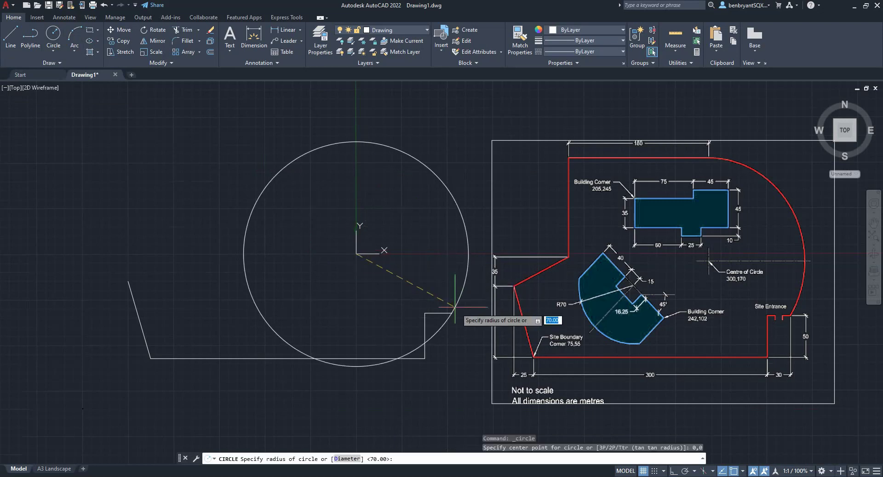
click(451, 313)
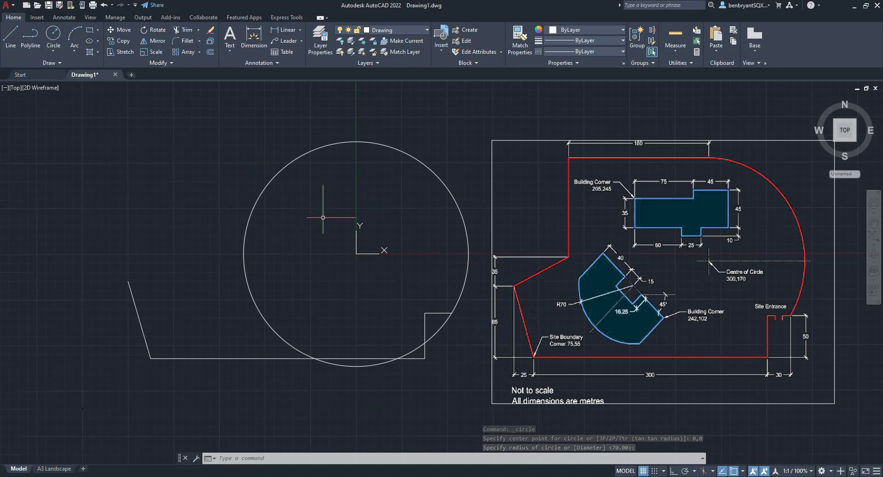
Draw a 180 m line leftward from the circle's top, then a vertical line down to just below the sloping boundary's upper end
text(line)
key(Return)
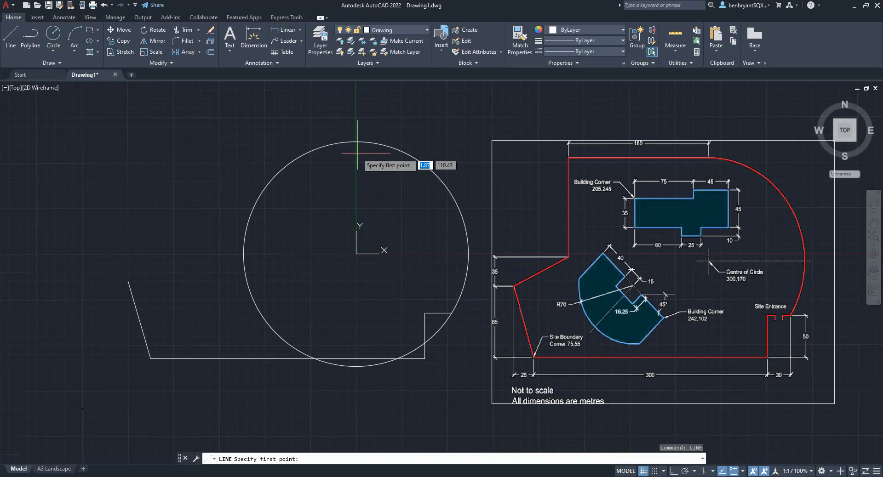
click(356, 142)
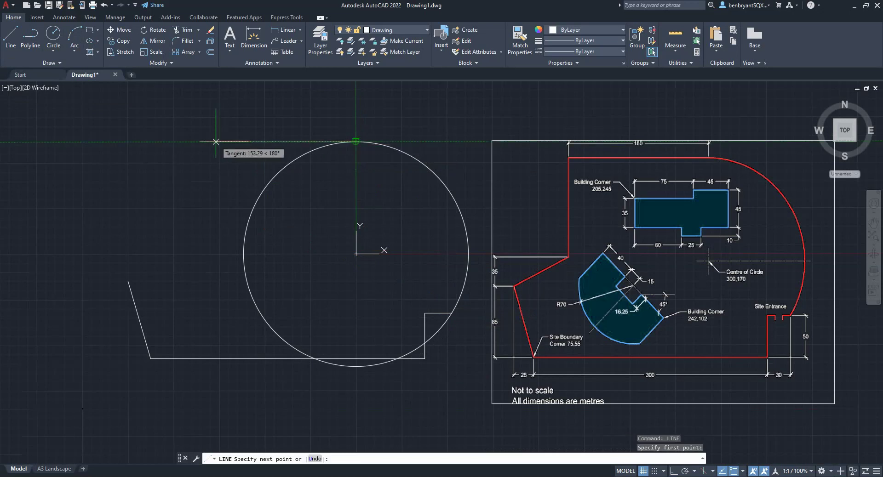
text(180)
key(Return)
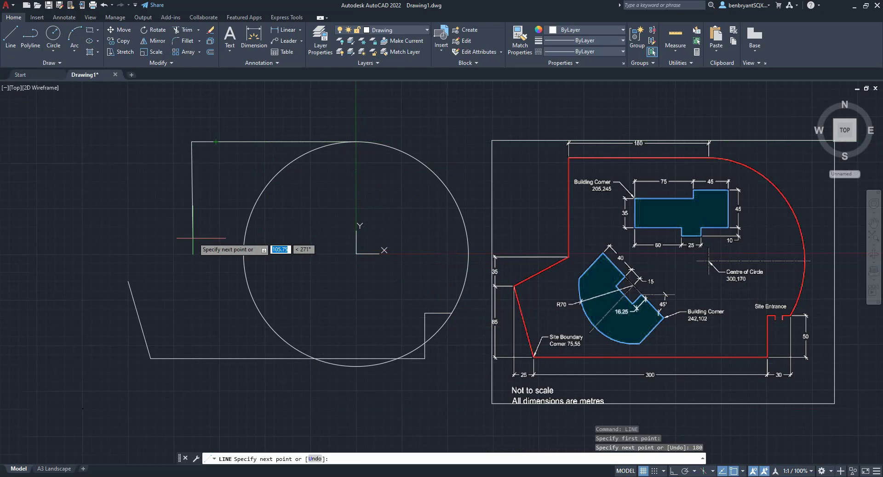
key(F8)
click(194, 288)
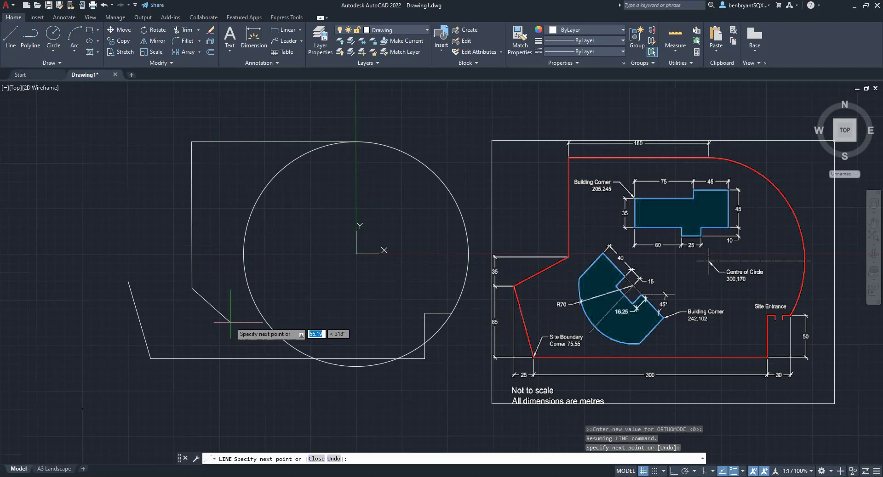
key(Escape)
Try moving the UCS origin to the sloping boundary line's upper end and starting a line at 0,0
click(128, 281)
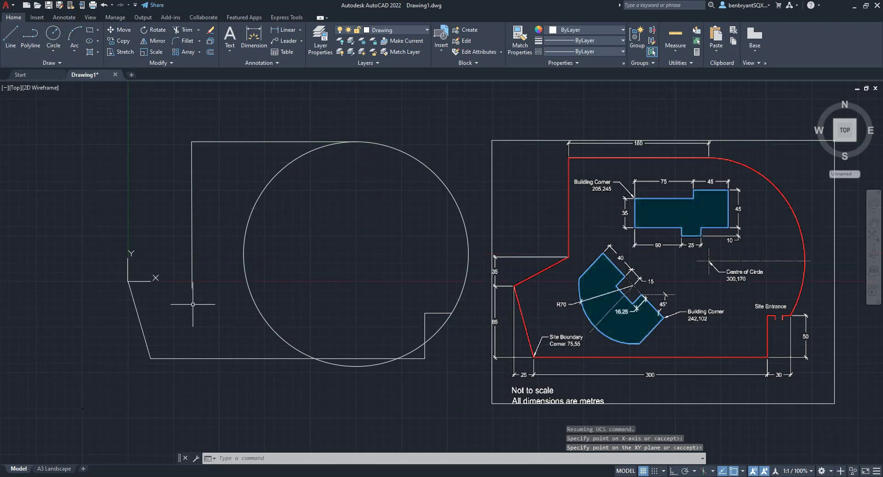
click(193, 305)
text(line)
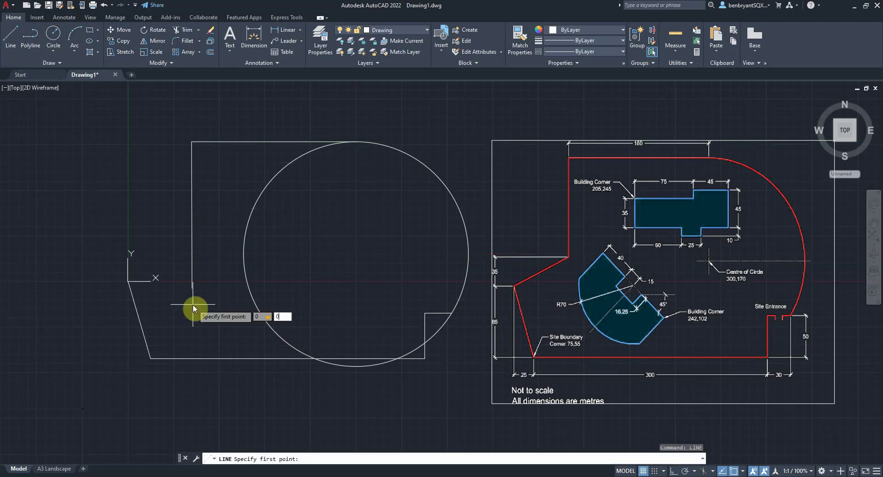
key(Return)
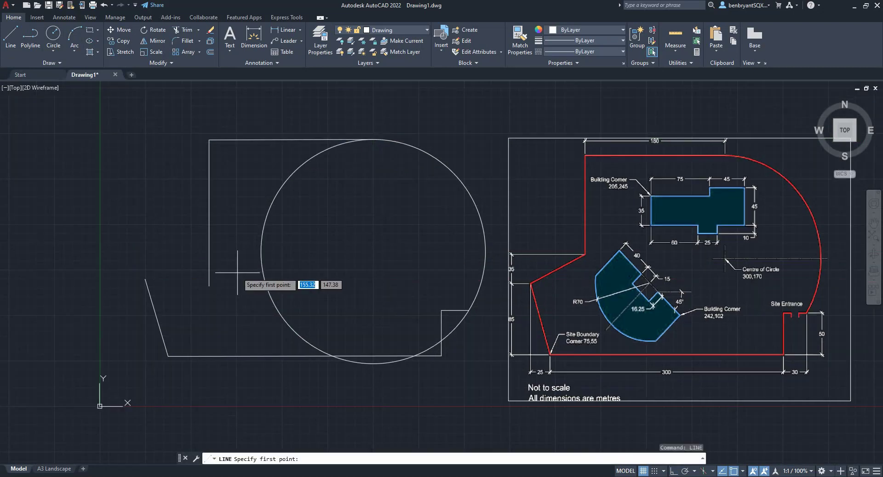
Draw a horizontal construction line from the sloping boundary's upper end across the west vertical boundary line
click(145, 279)
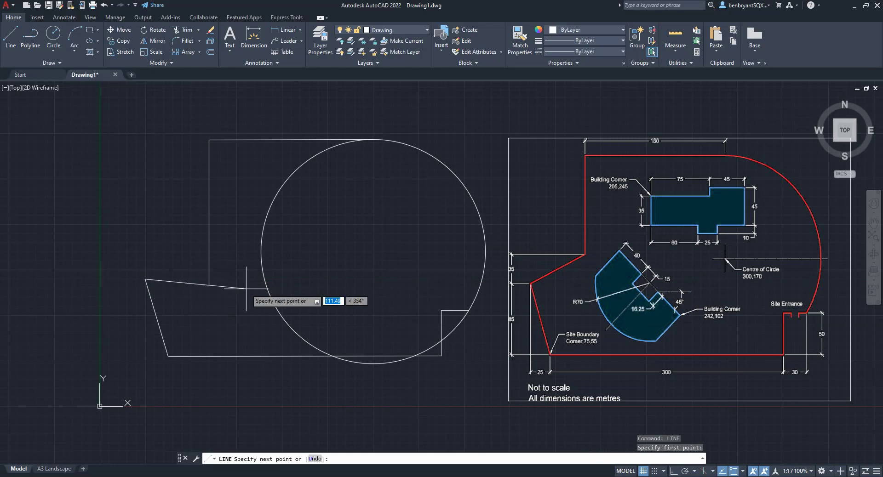
key(F8)
click(238, 274)
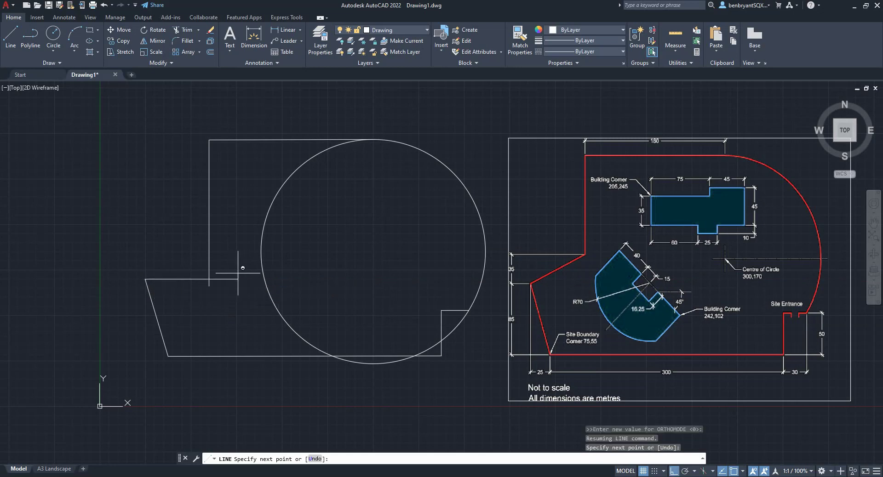
key(Escape)
Offset the horizontal construction line 35 m upward
text(offset)
key(Return)
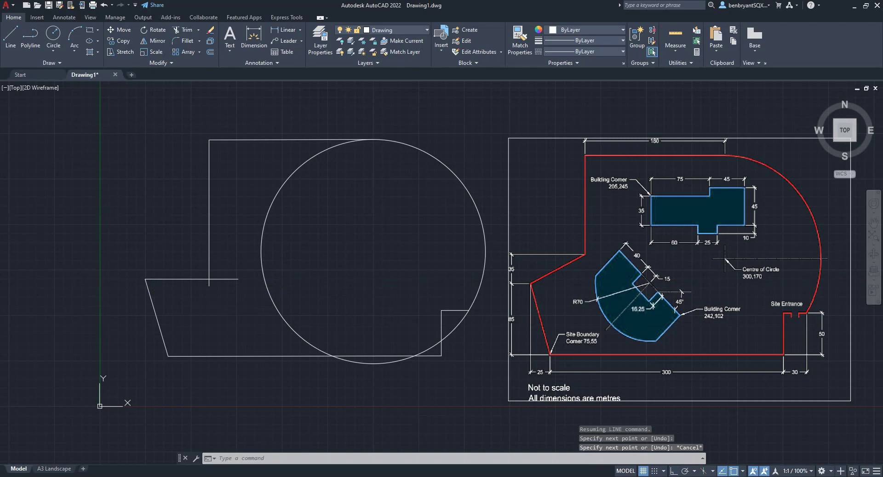
text(35)
key(Return)
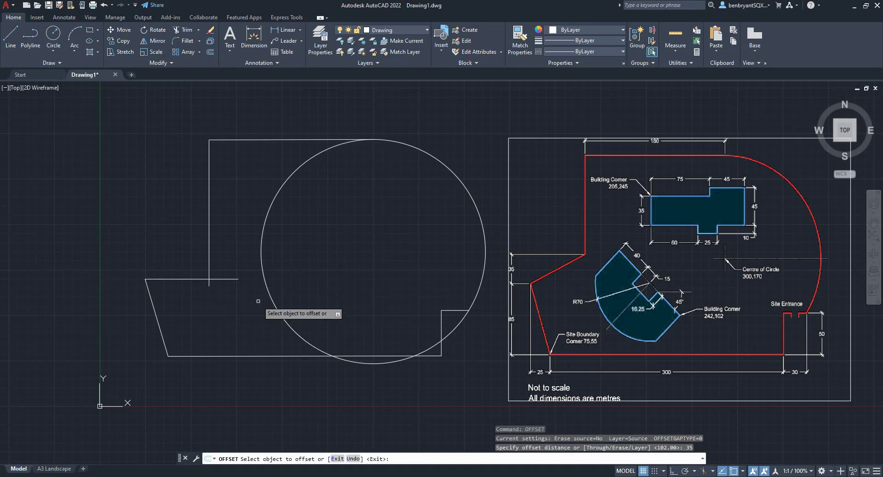
click(209, 279)
click(202, 262)
key(Escape)
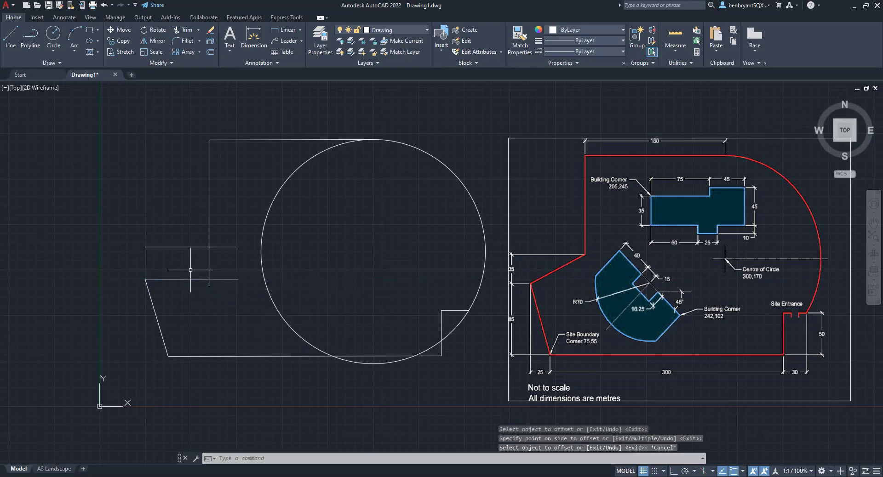
Draw a line from the sloping boundary's upper end to where the offset line crosses the west vertical boundary
click(10, 42)
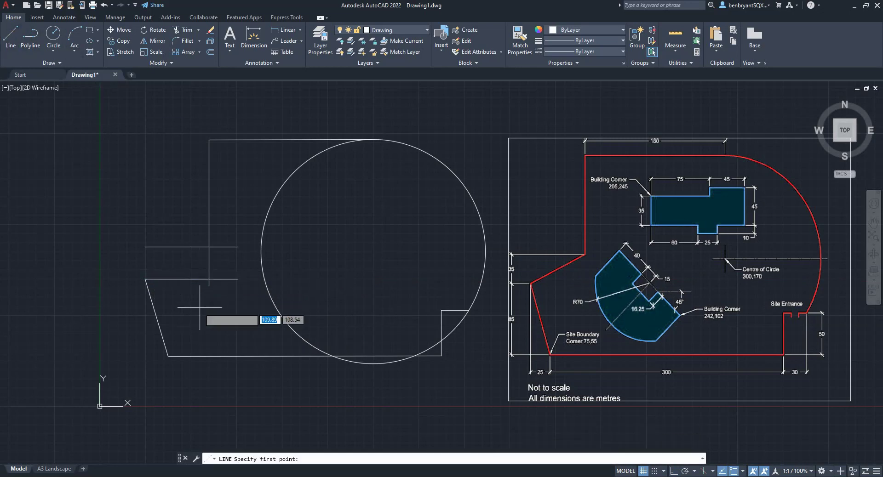
click(145, 279)
click(209, 247)
key(Escape)
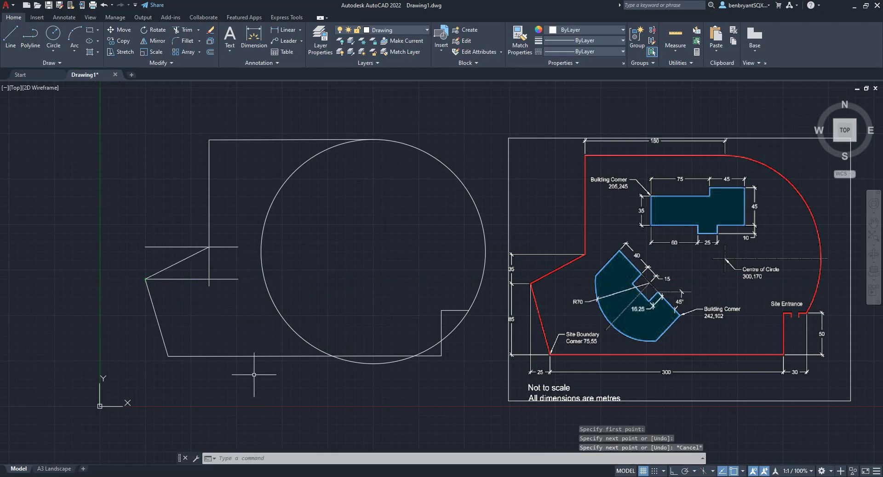
Trim away both horizontal construction lines and the west vertical line's overhang below the new diagonal boundary
text(trim)
key(Return)
click(205, 315)
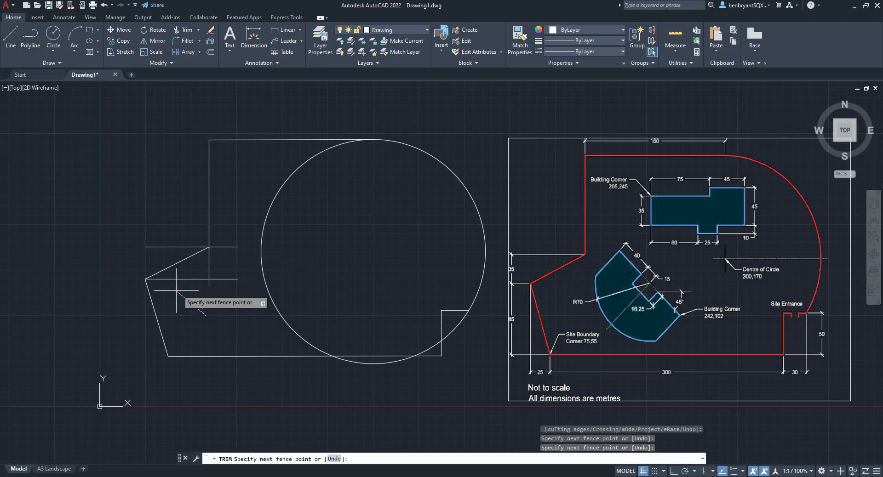
key(Return)
click(198, 256)
key(Return)
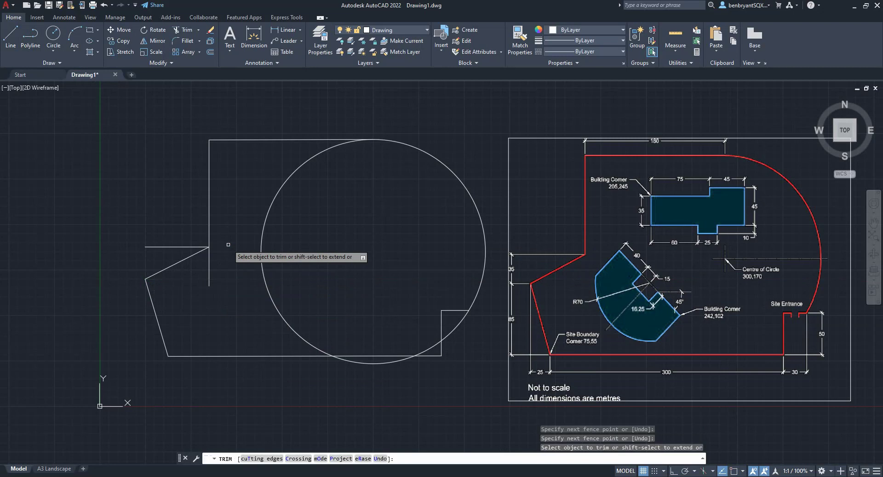
click(197, 237)
key(Return)
click(193, 269)
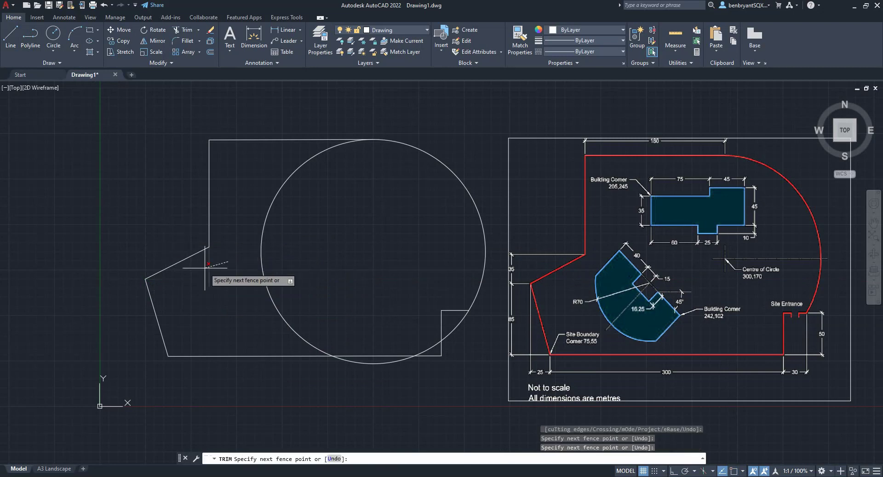
key(Return)
key(Escape)
Trim the circle to leave only the eastern arc between the north boundary line and the site entrance line
middle_drag(300, 287, 255, 297)
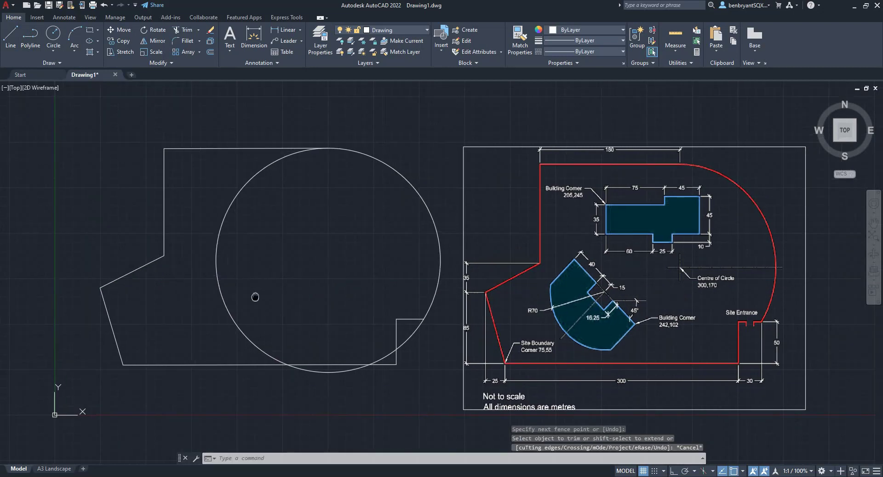
key(Return)
click(269, 260)
click(202, 259)
key(Return)
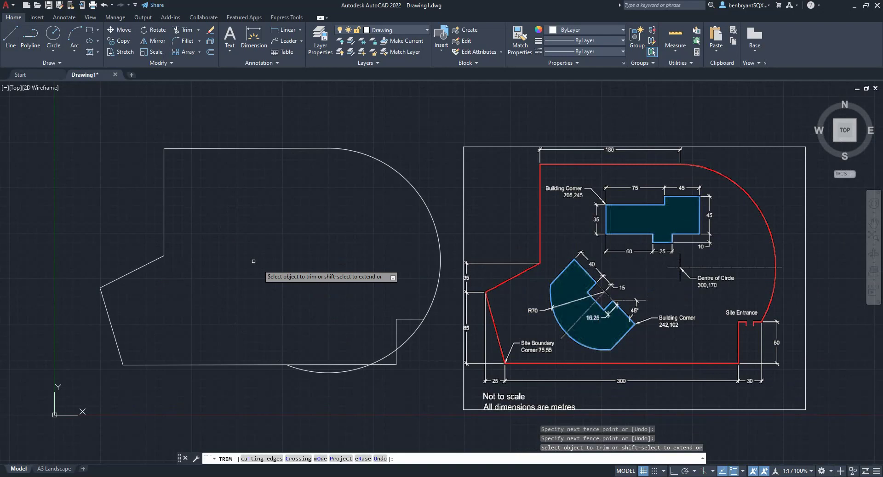
click(359, 367)
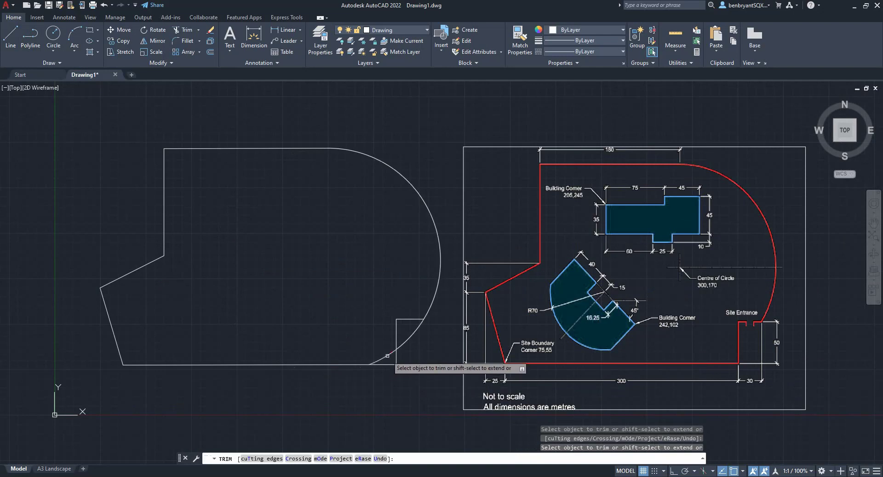
click(407, 341)
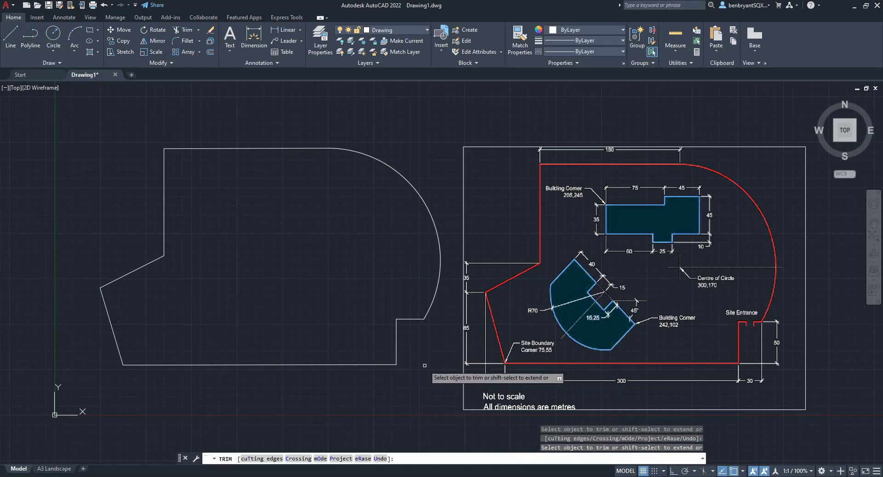
key(Return)
Set the UCS origin at the building corner 205,245 with a horizontal X axis and vertical Y axis
middle_drag(349, 254, 327, 263)
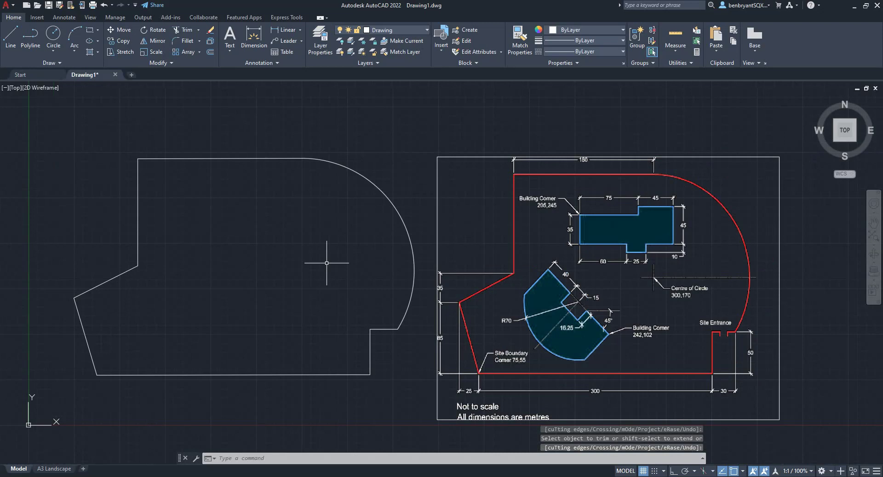
text(ucs)
key(Return)
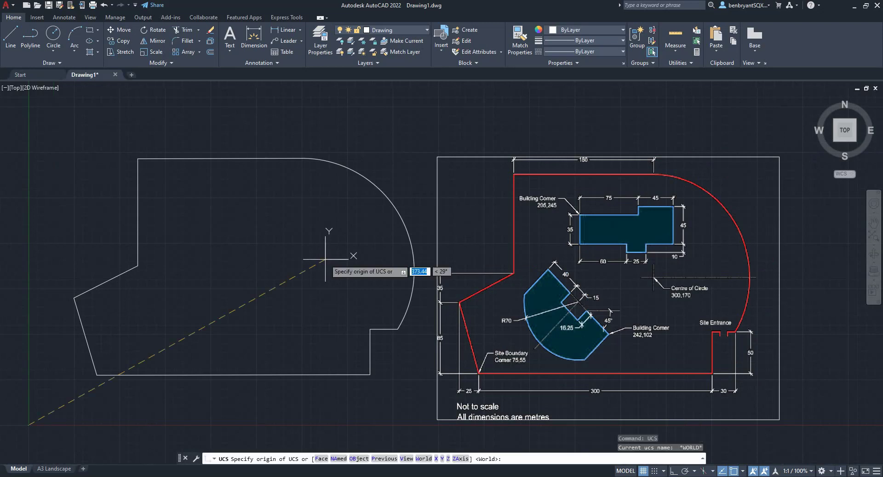
text(205)
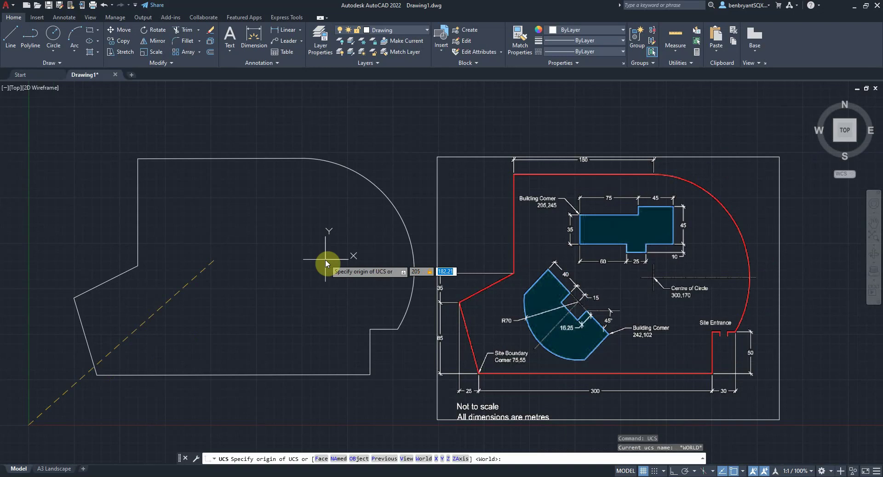
text(,245)
key(Return)
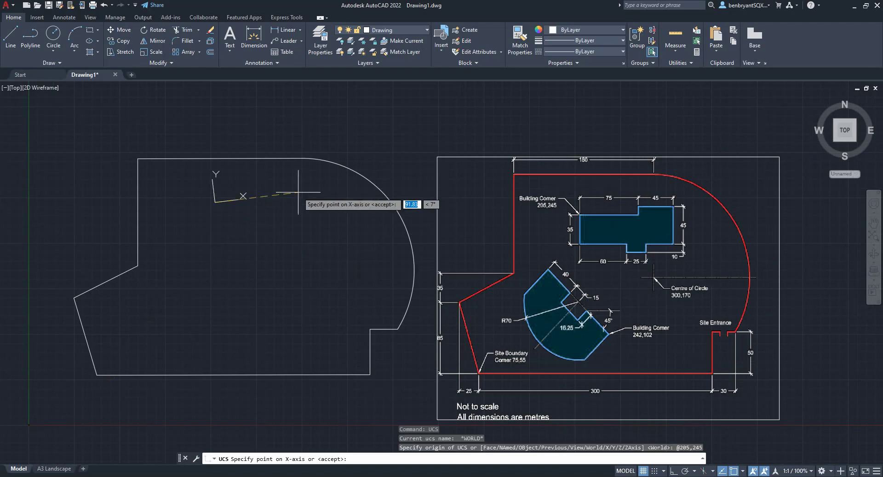
key(F8)
click(331, 201)
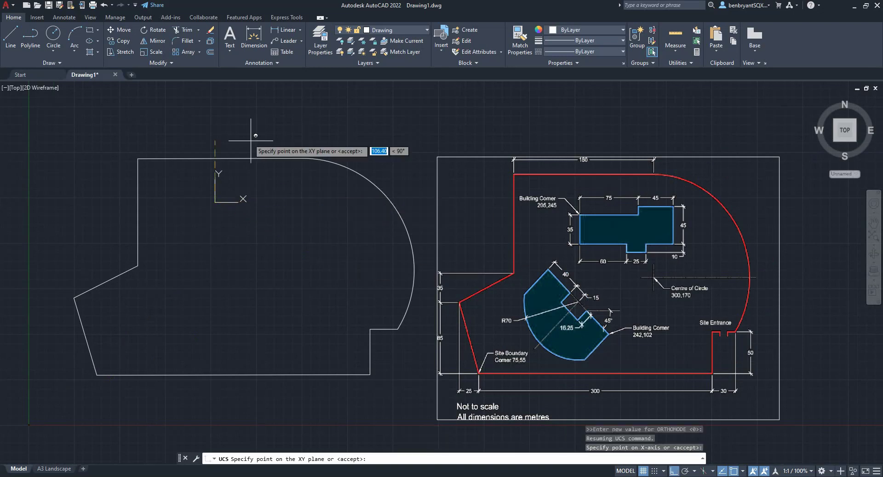
click(277, 167)
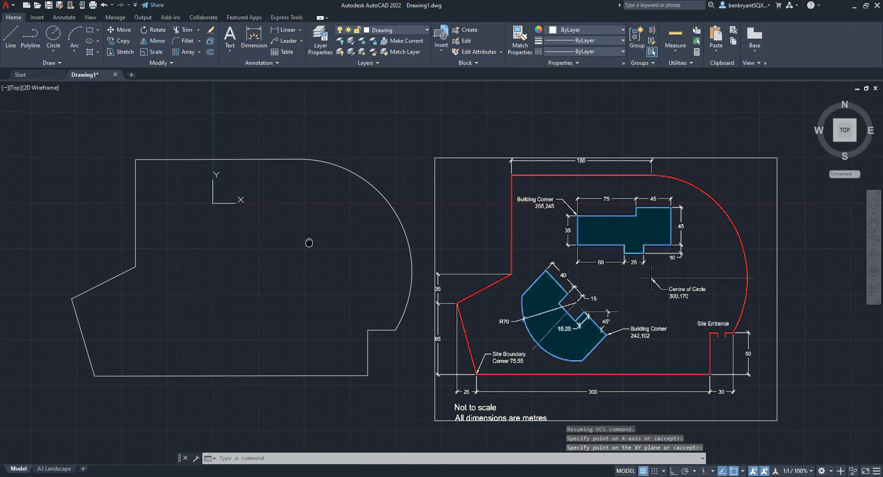
Start the upper building outline with a line from 0,0, 35 m long at 270°
middle_drag(317, 238, 284, 255)
text(line)
key(Return)
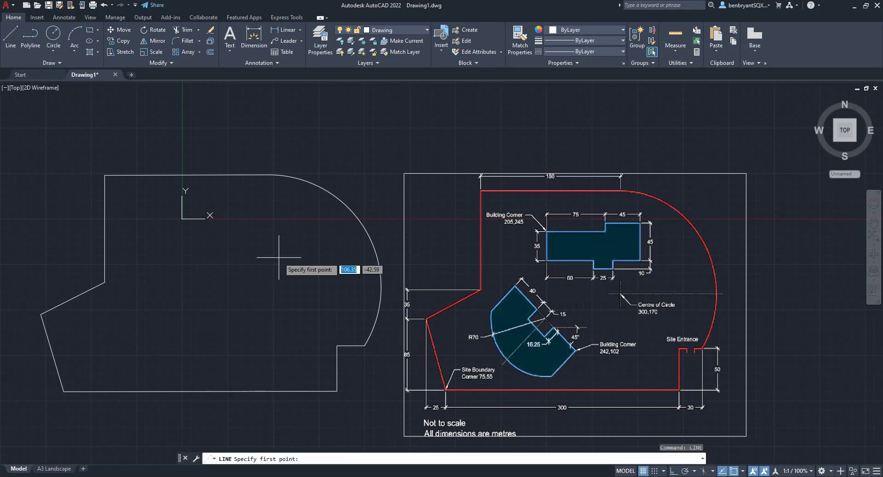
text(0,0)
key(Return)
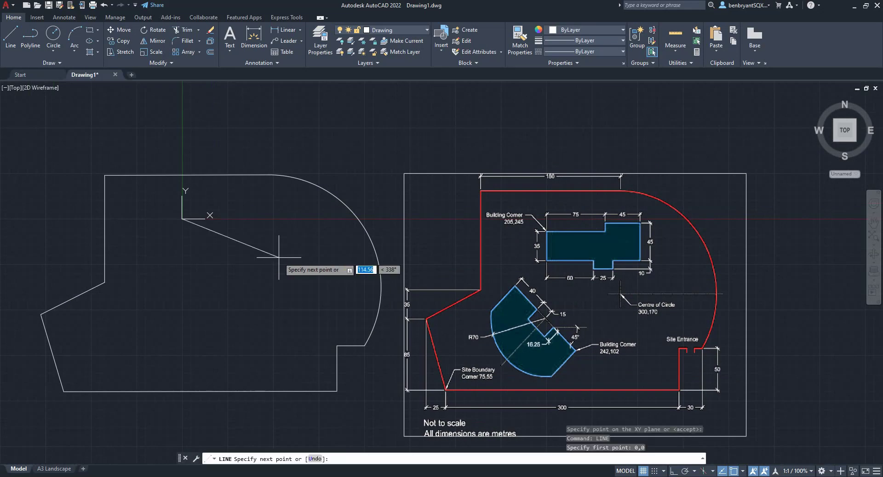
key(F8)
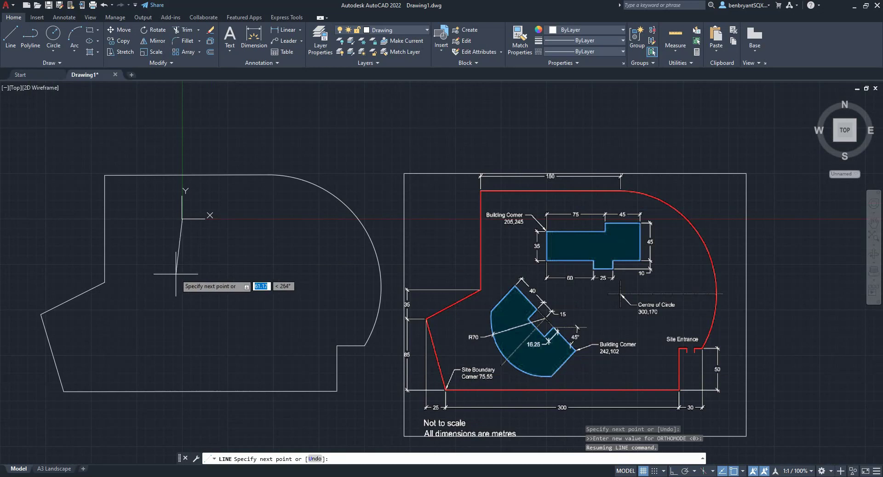
text(35)
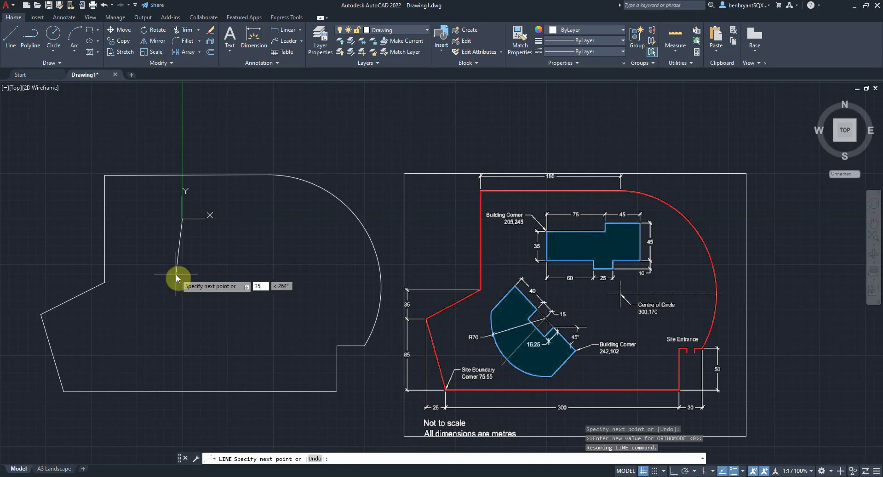
key(Tab)
key(BackSpace)
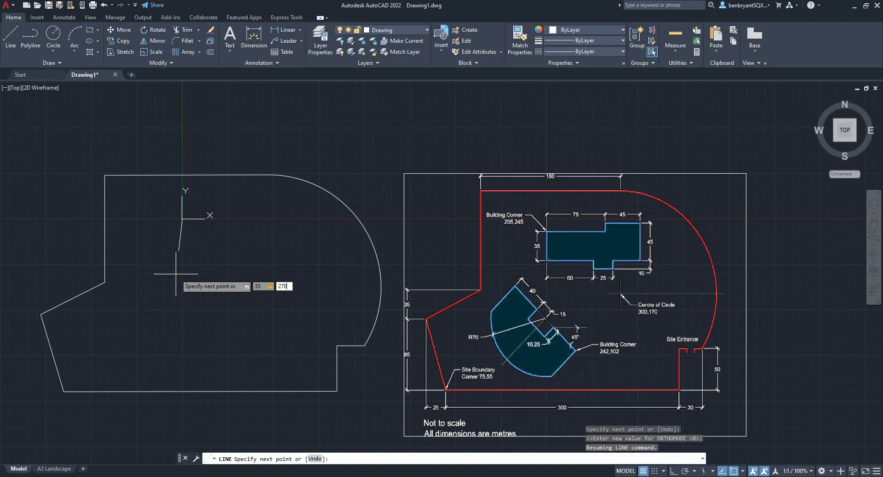
key(Return)
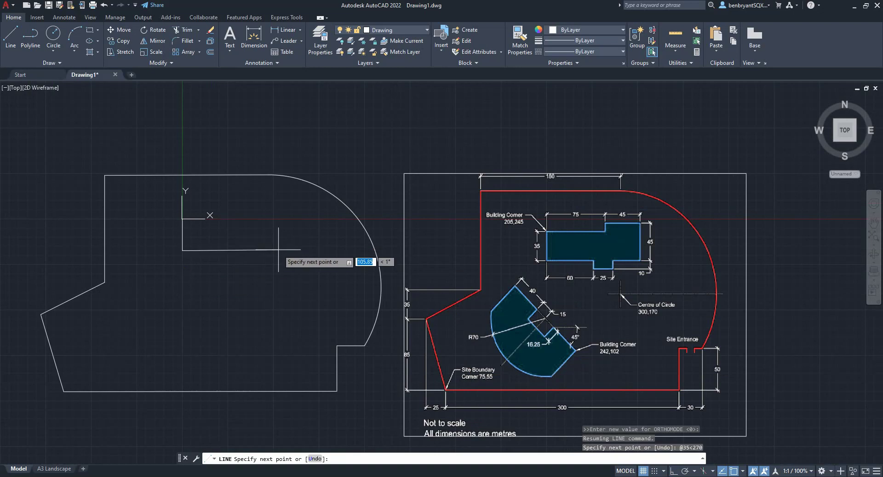
Continue the building outline with a 60 m line at 0°
text(60)
key(Tab)
text(0)
key(Return)
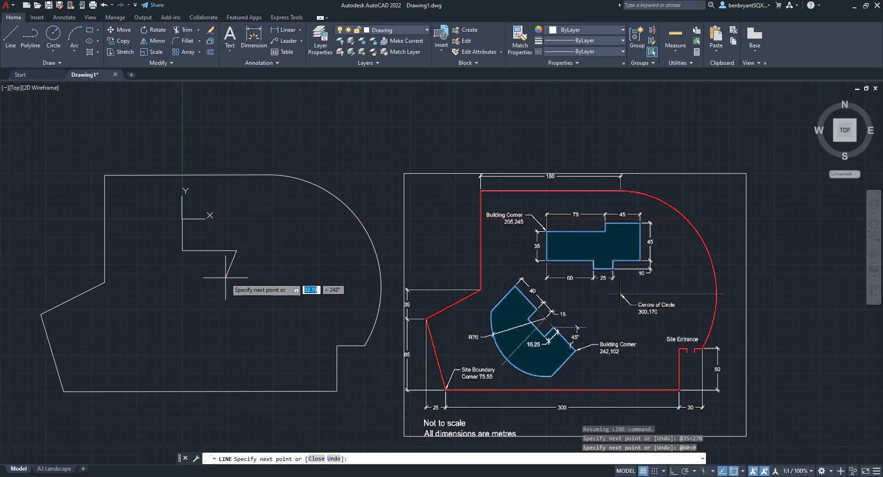
Try a 25 m line at 270° from the end of the 60 m edge, and erase it
text(25)
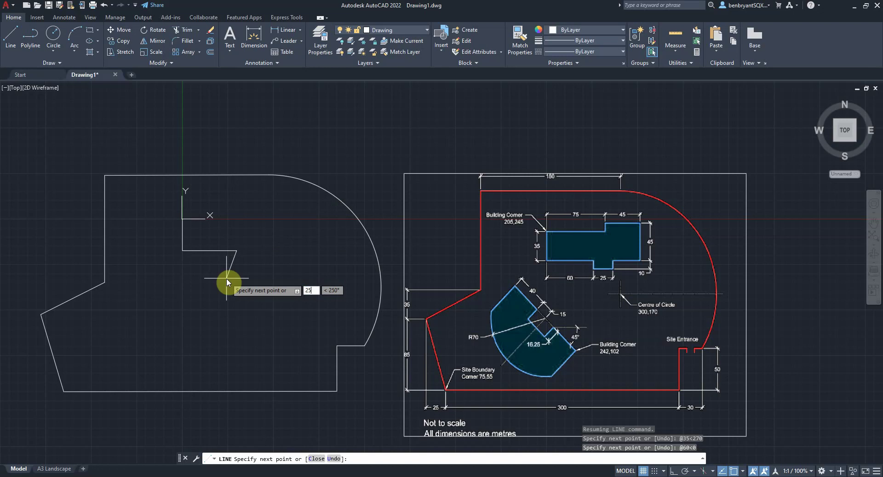
key(Tab)
text(270)
key(Return)
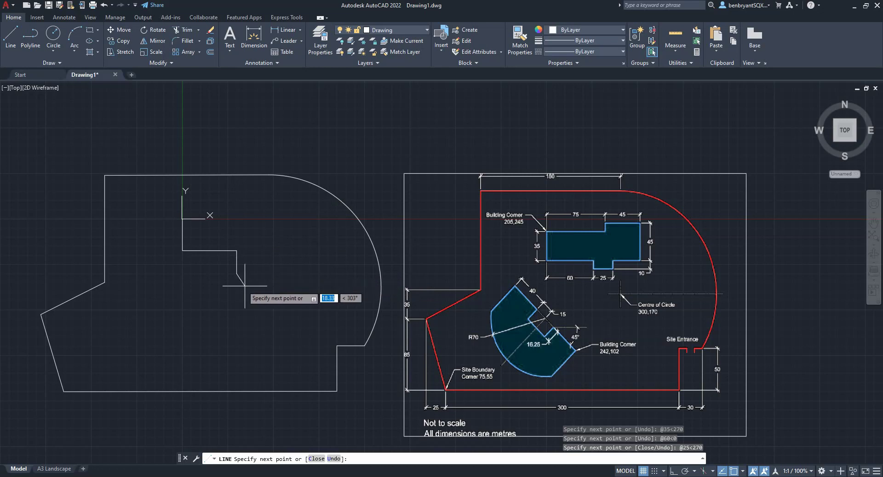
key(Escape)
click(240, 269)
click(234, 266)
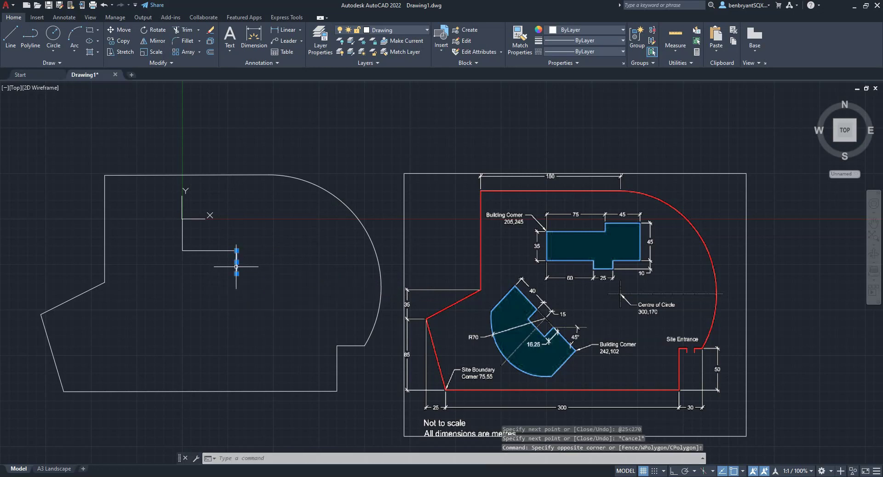
key(Delete)
Draw a 10 m line down from the 60 m edge's east end, followed by a 25 m line at 0°
text(line)
key(Return)
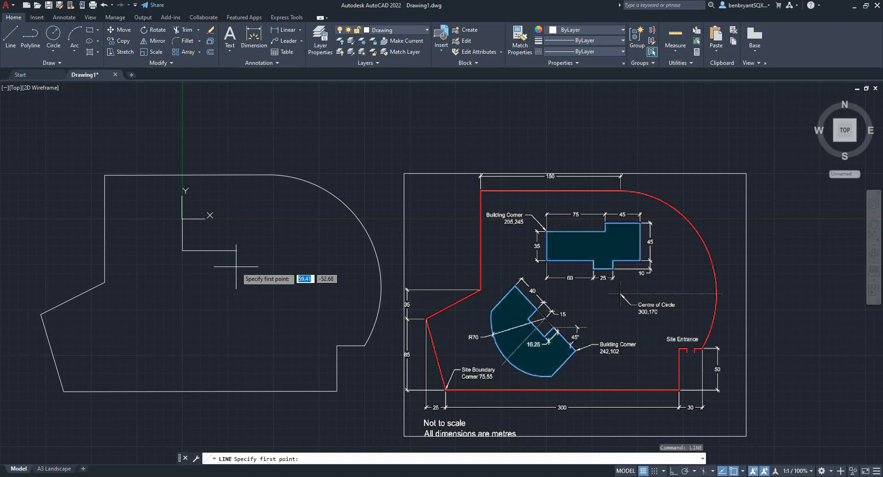
click(237, 251)
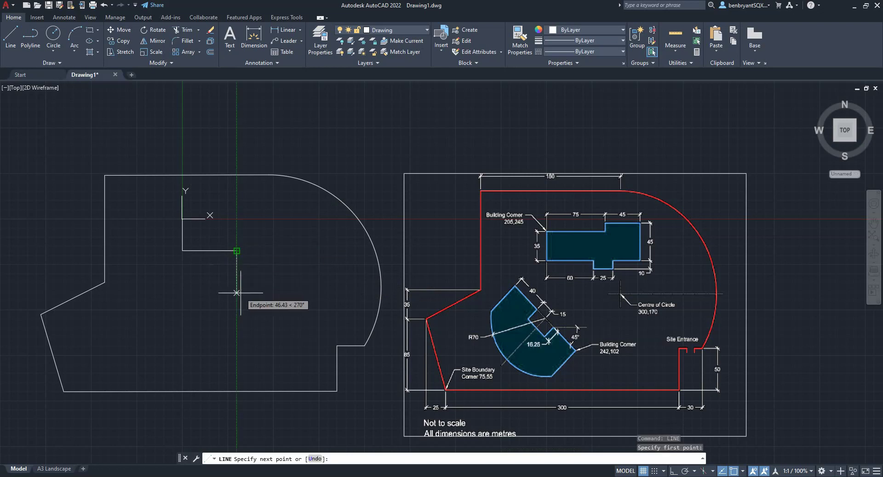
text(10)
key(Return)
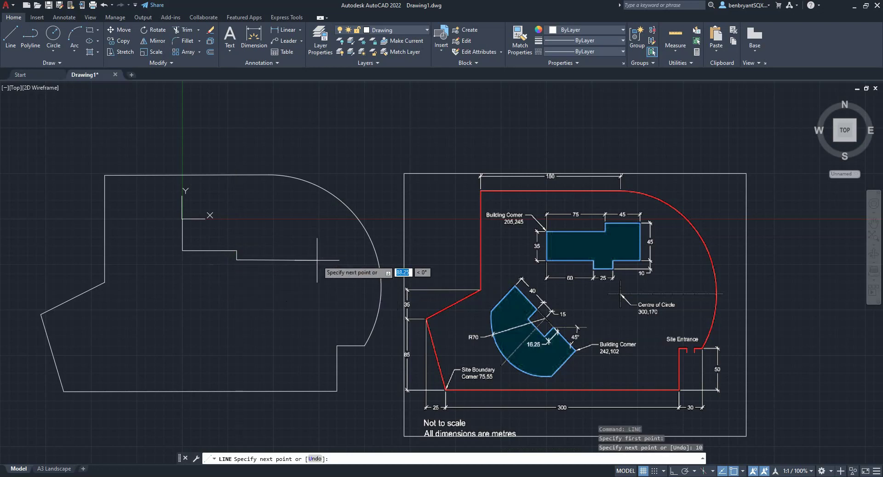
text(25)
key(Tab)
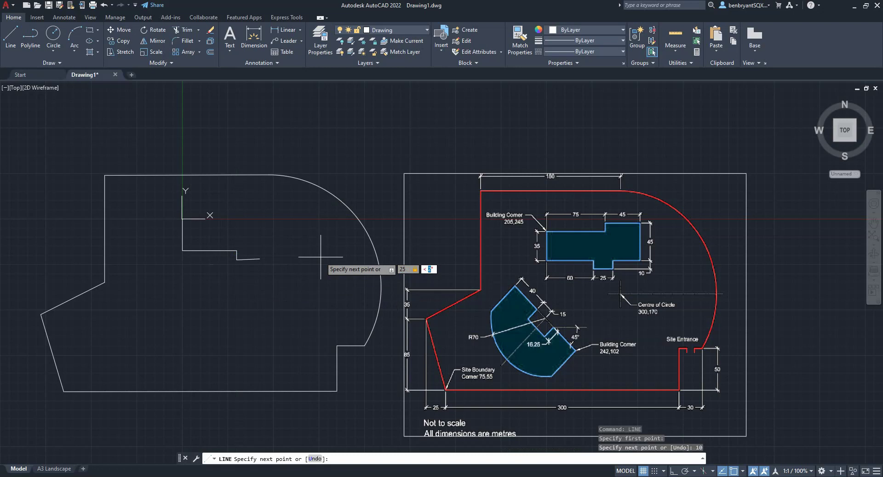
text(0)
key(Return)
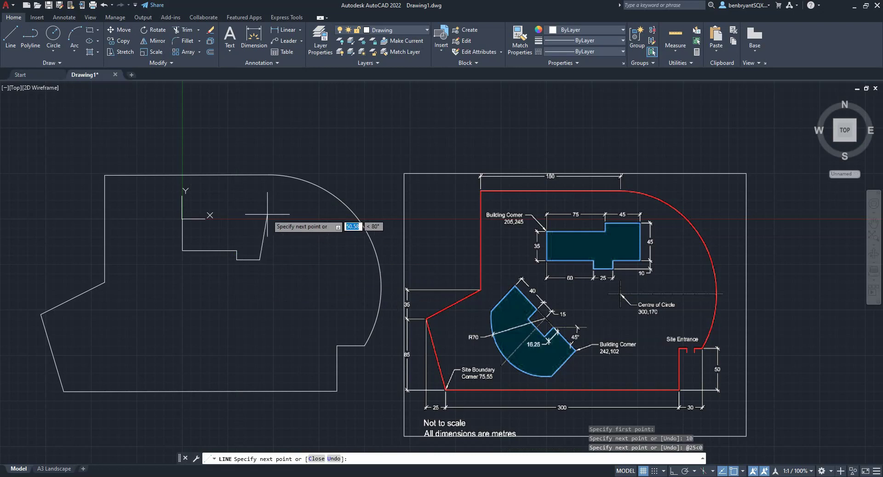
Close the notch in the building's lower edge with a 10 m line at 90° and end the line
key(BackSpace)
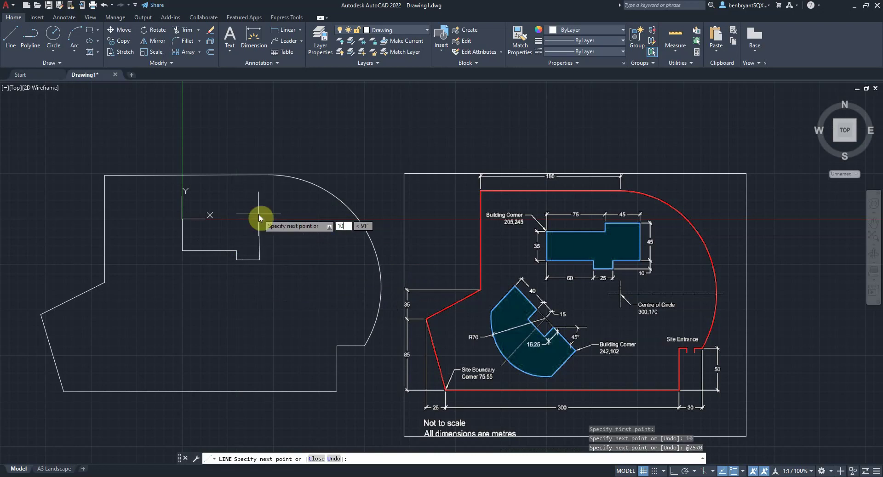
text(10)
key(Tab)
text(90)
key(Return)
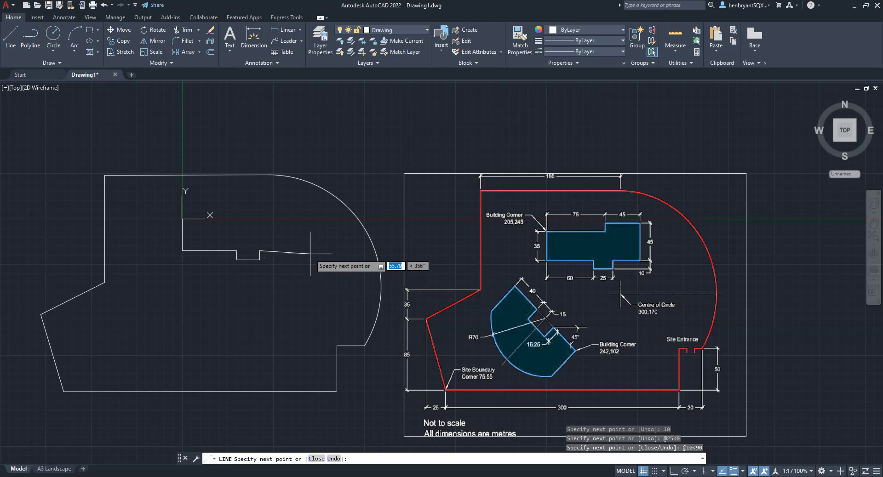
key(Escape)
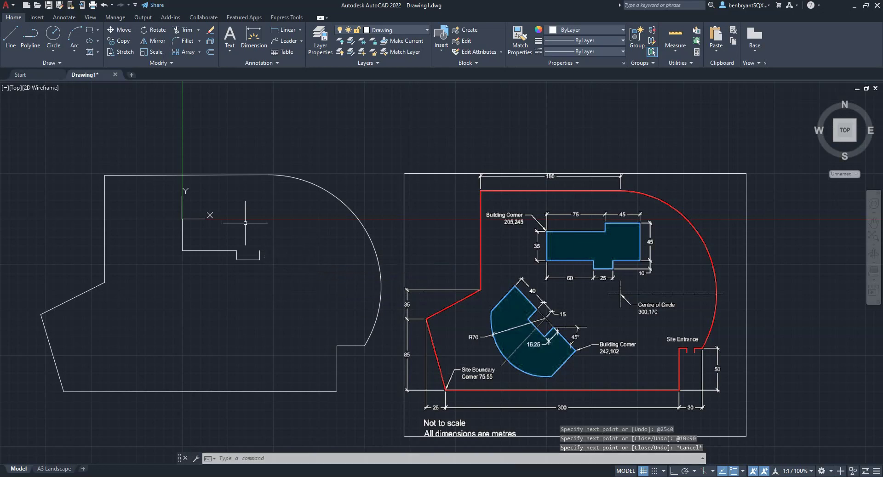
Draw the building's upper edge from 0,0 as a 75 m line at 0°, followed by a 45 m line at 0°
key(Return)
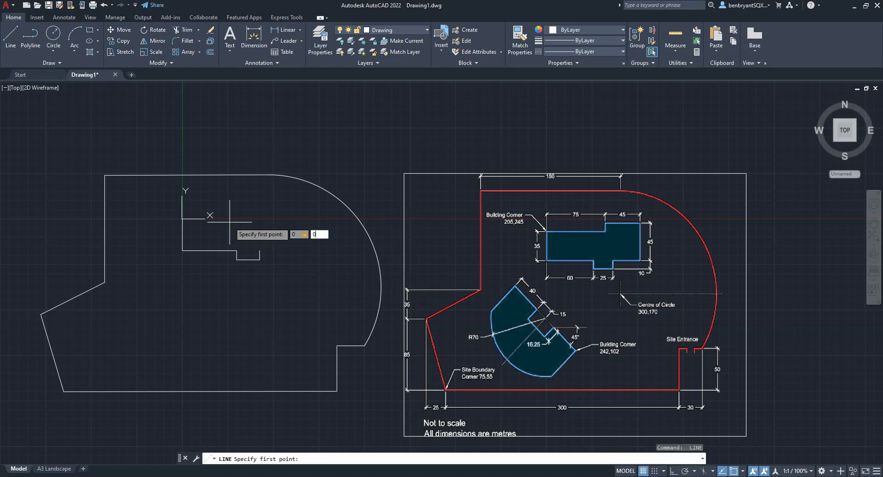
key(Return)
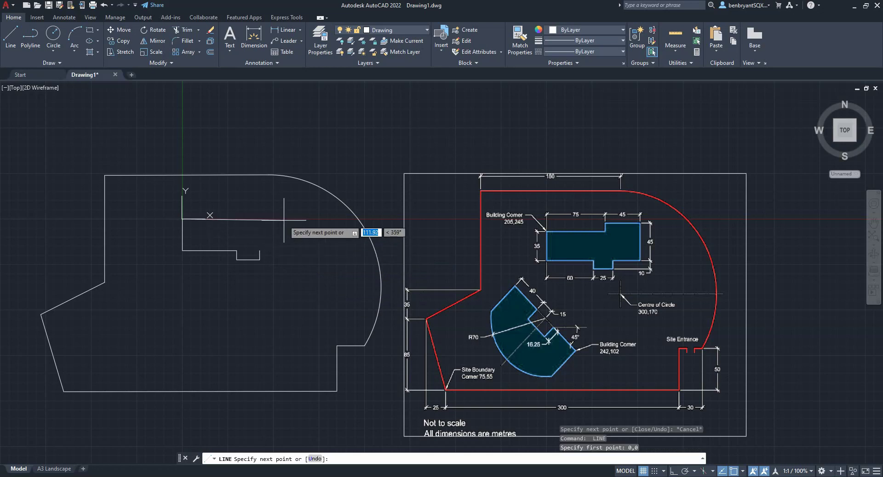
text(75)
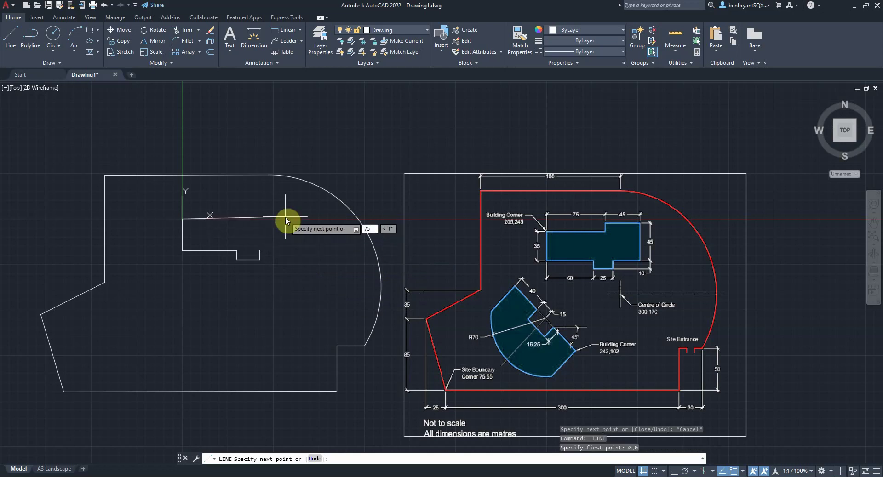
text(<0)
key(Return)
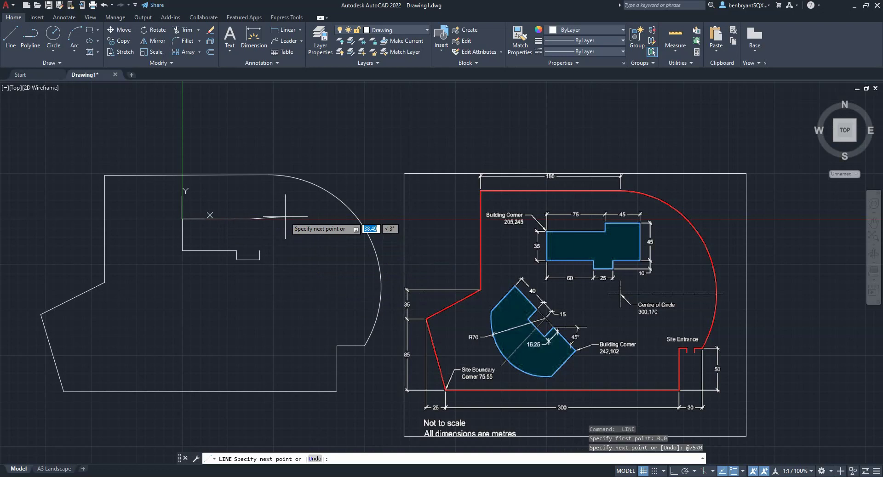
text(45<0)
key(Return)
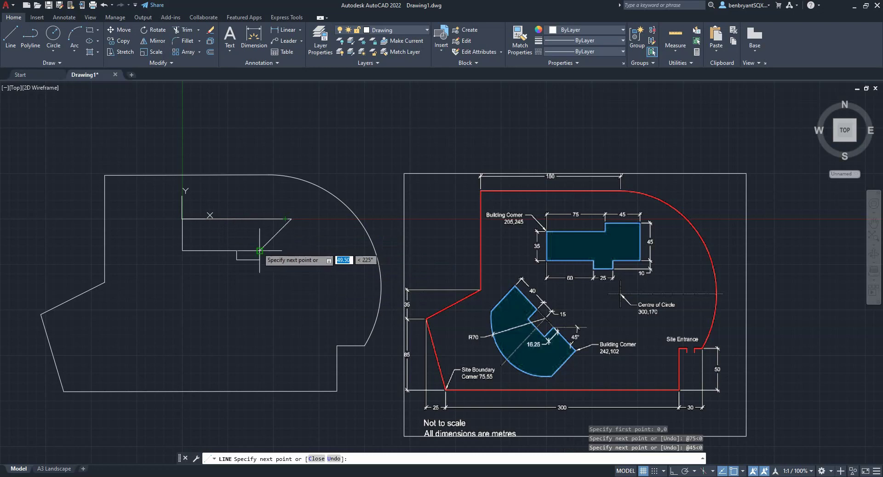
Drop a vertical guide line from the 45 m line's east end and draw a horizontal line east from the notch's upper corner across it
click(291, 266)
key(F8)
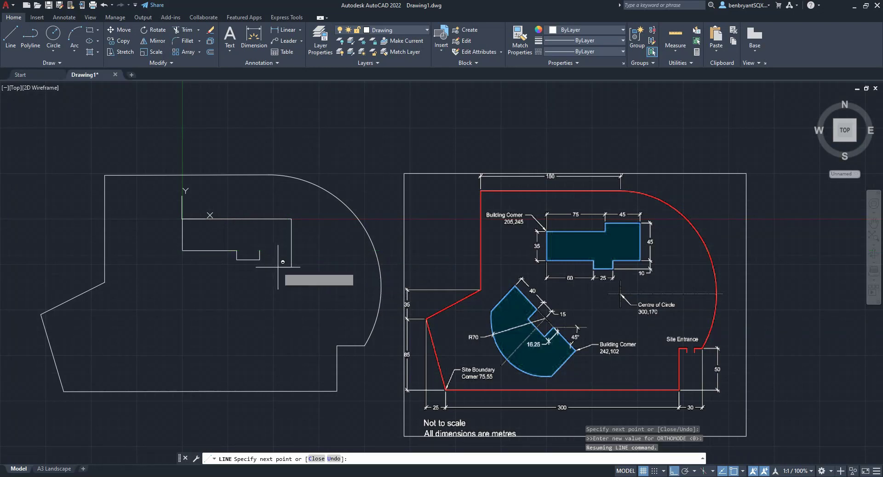
key(Escape)
key(space)
click(259, 251)
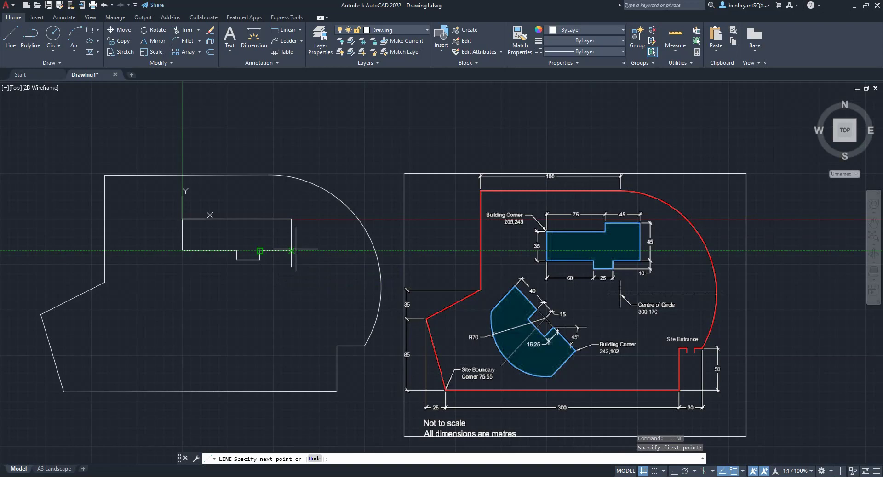
click(299, 250)
key(Escape)
Erase the 45 m guide line beyond the 75 m upper edge
click(265, 219)
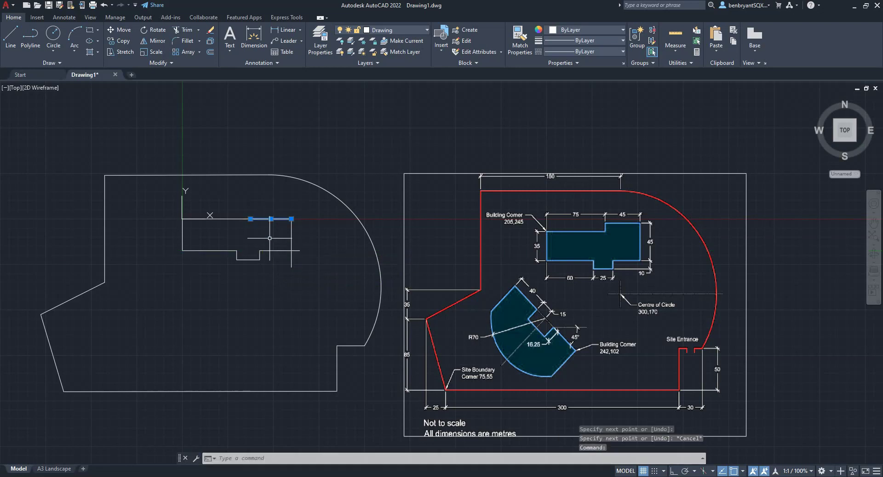
key(Delete)
click(290, 225)
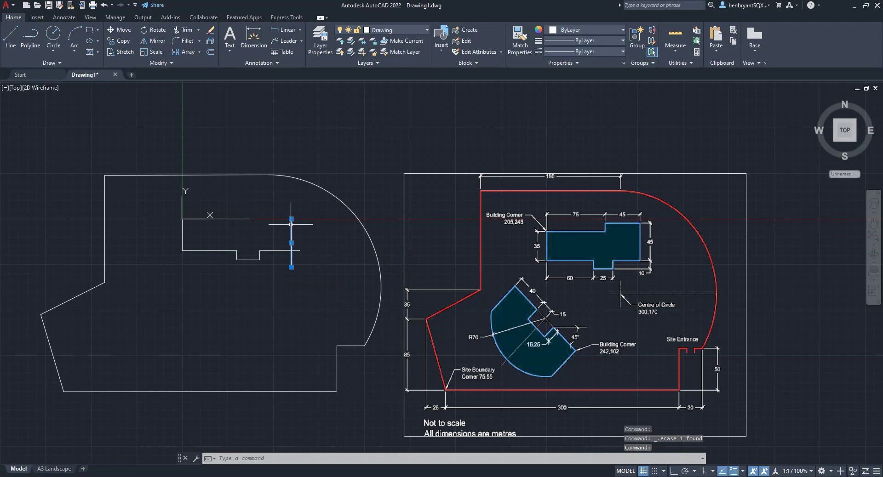
key(Escape)
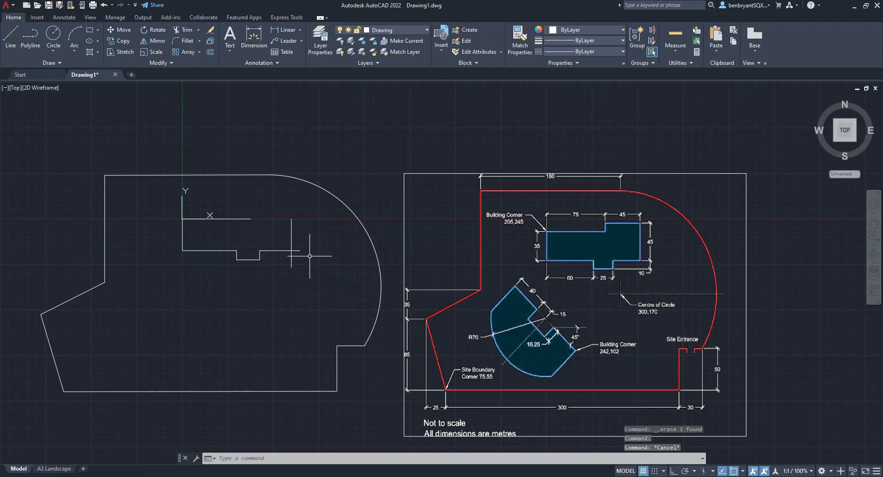
Trim the overhangs where the vertical guide crosses the lower edge, and erase the remaining vertical guide line
key(Return)
click(282, 260)
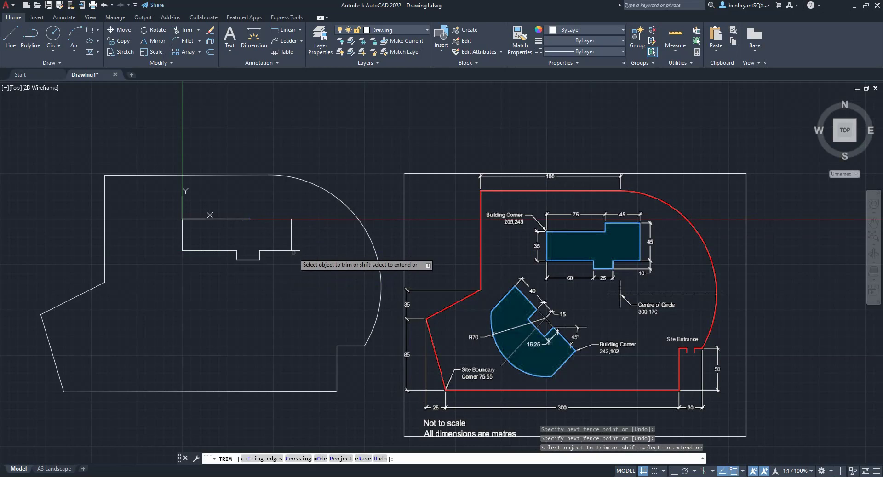
click(298, 249)
key(Return)
key(Escape)
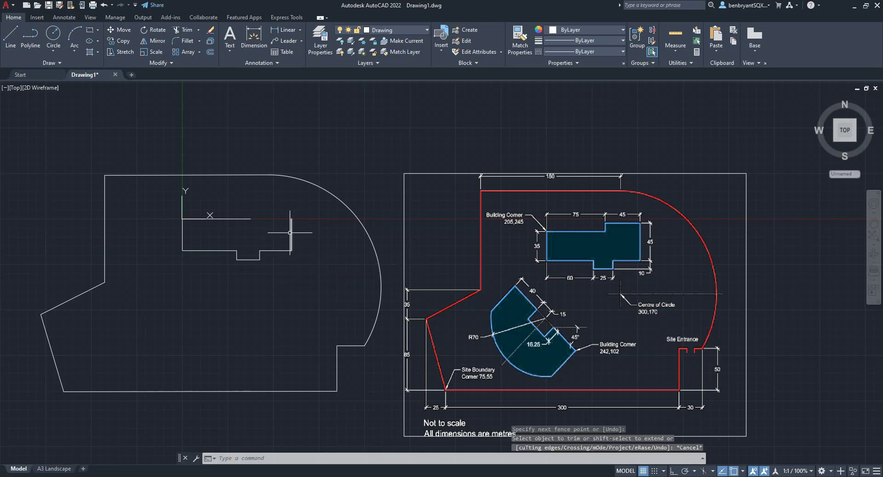
click(290, 233)
key(Delete)
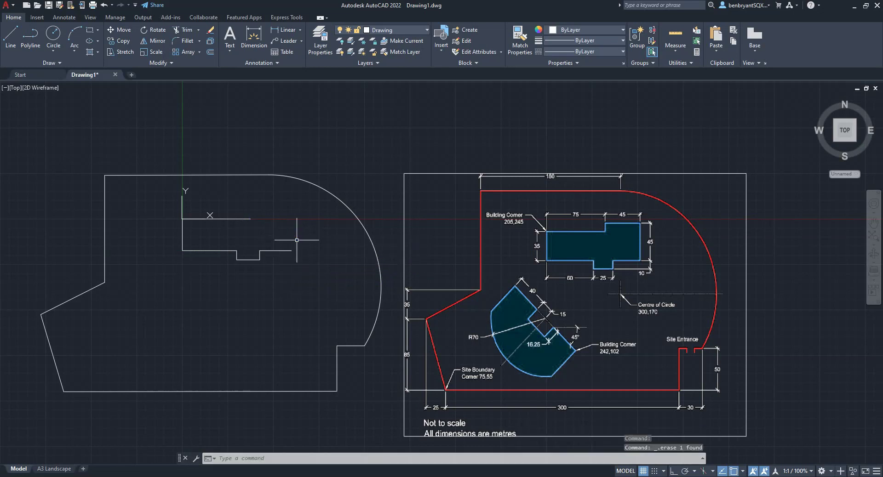
Draw a 45 m vertical line up from the east end of the building's lower edge
text(l)
key(Return)
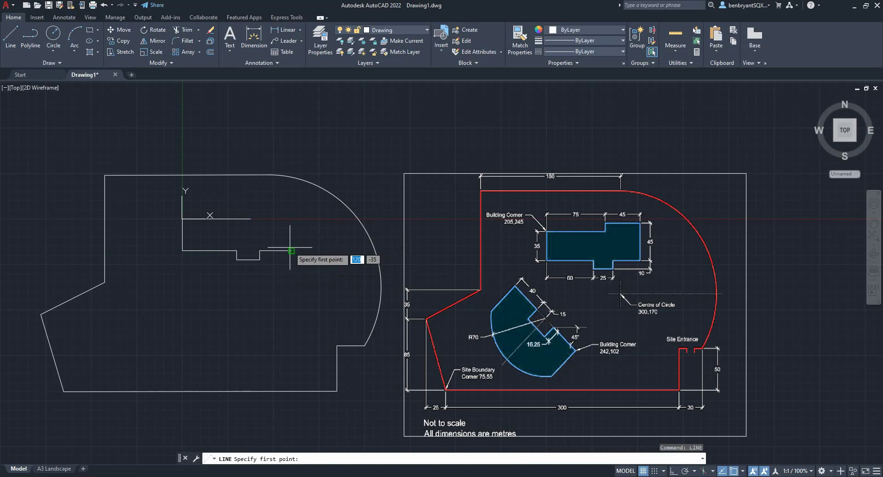
click(292, 250)
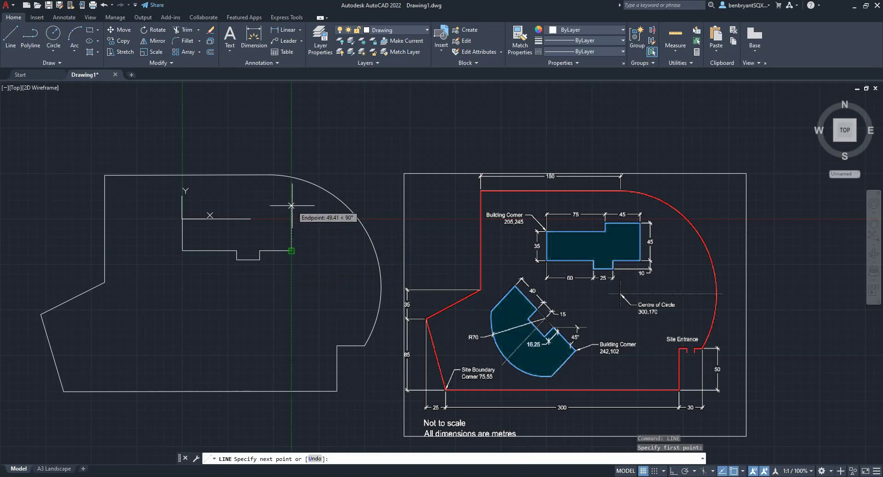
text(45)
key(Return)
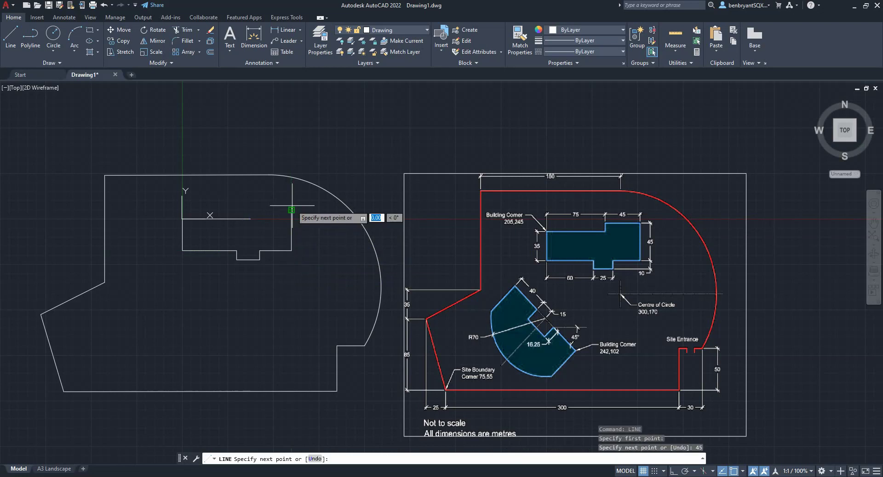
Cross a line running west from the 45 m edge's top with a vertical from the 75 m edge's east end, and trim both overhangs
click(238, 210)
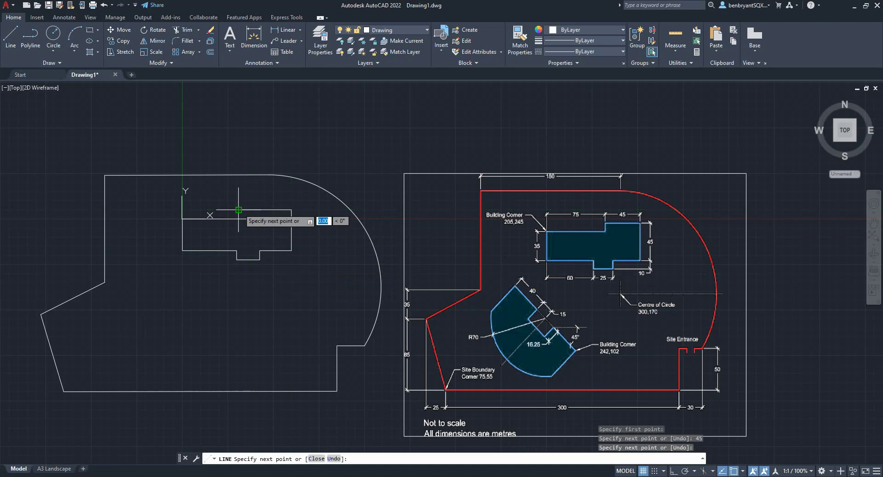
key(Escape)
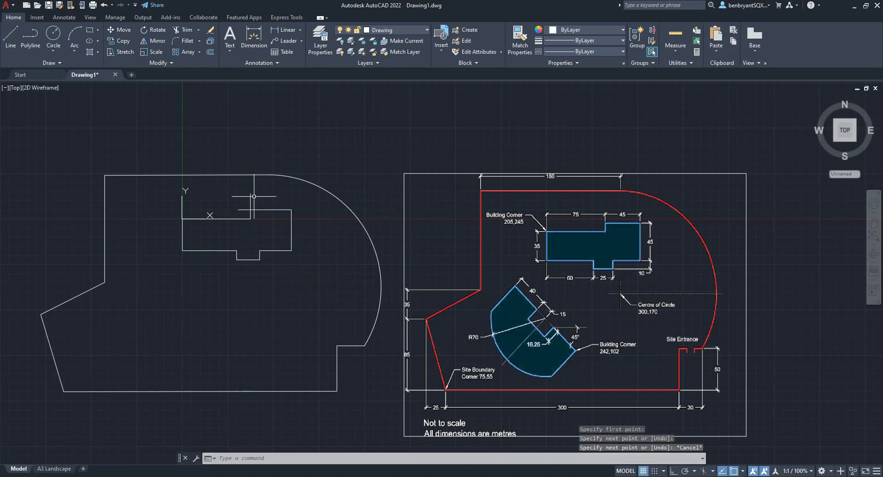
text(tr)
key(Return)
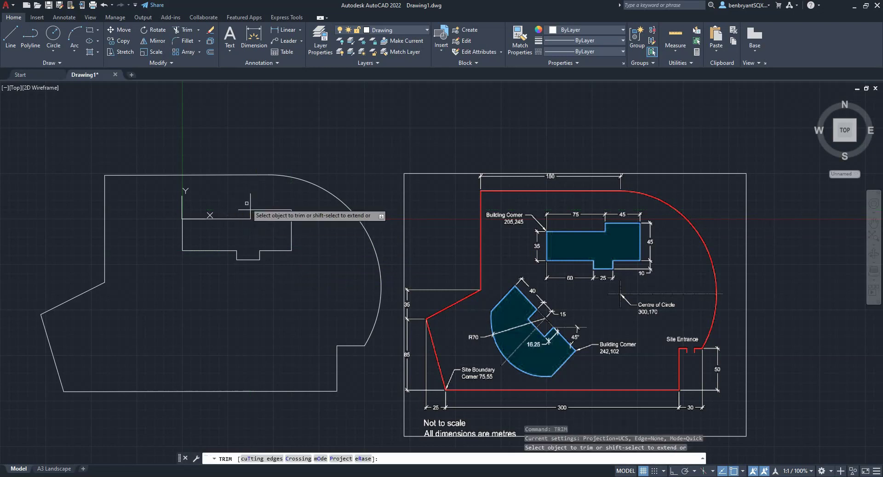
click(243, 210)
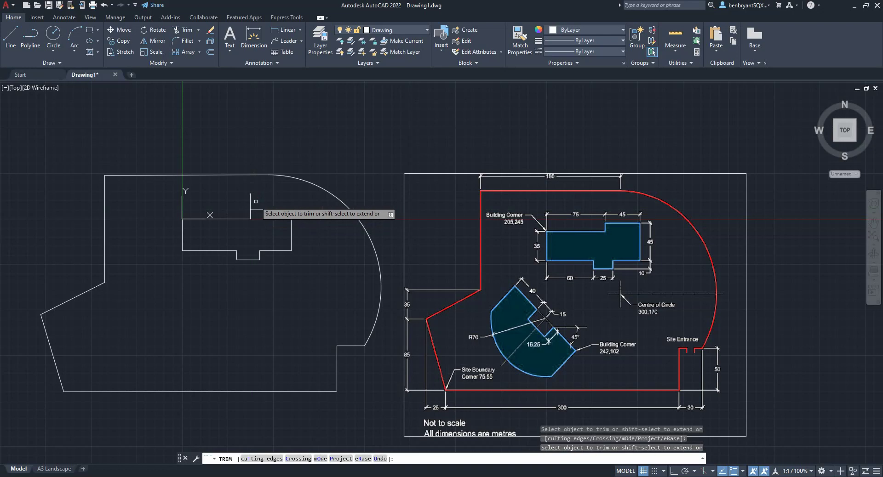
key(Escape)
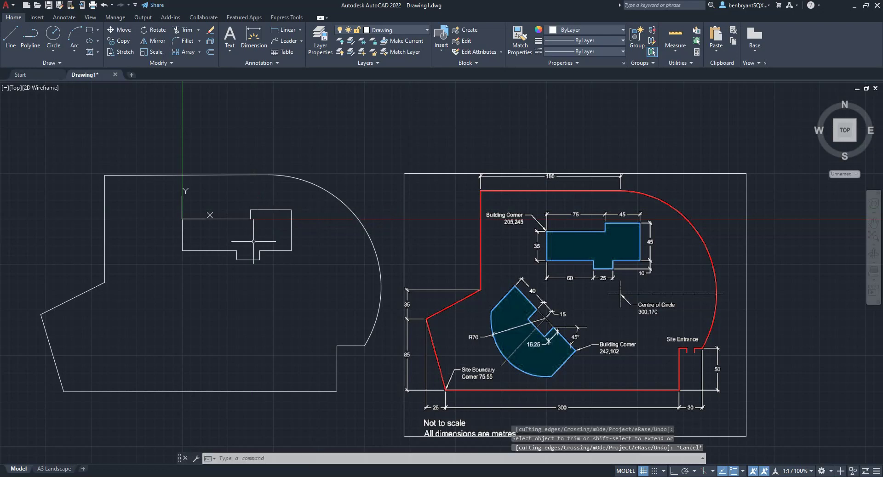
Reset the UCS to World
text(ucs)
key(Return)
text(w)
key(Return)
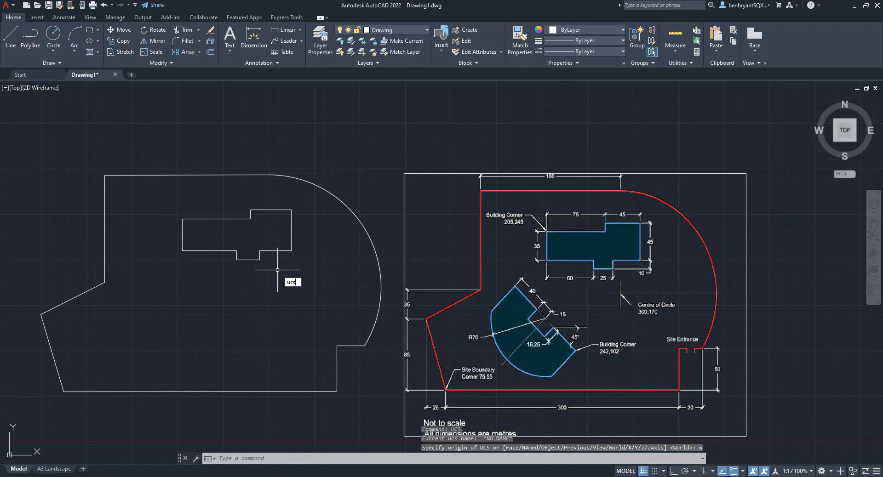
Set the UCS origin at the lower building's corner 242,102 with its X axis rotated to 45°
key(Return)
text(2)
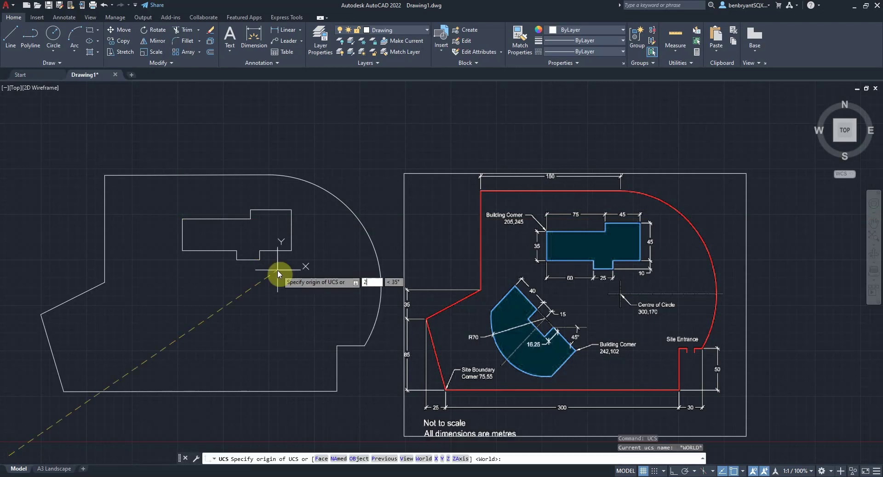
text(42,102)
key(Return)
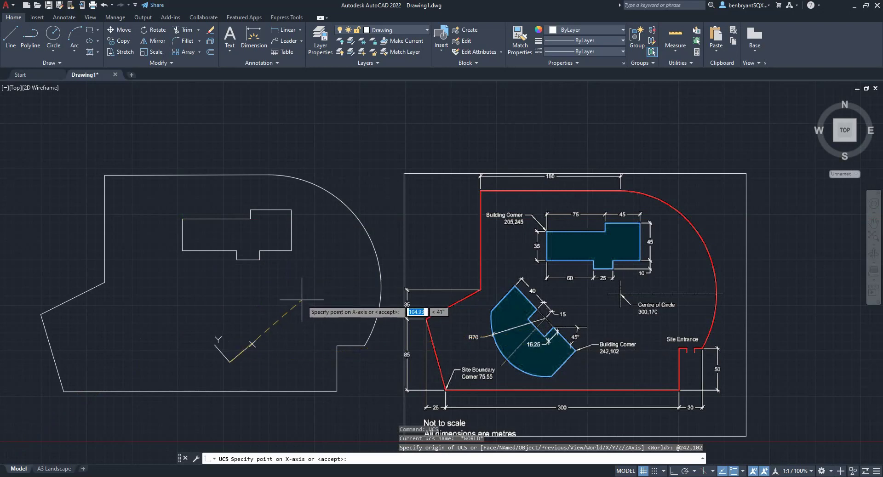
key(Return)
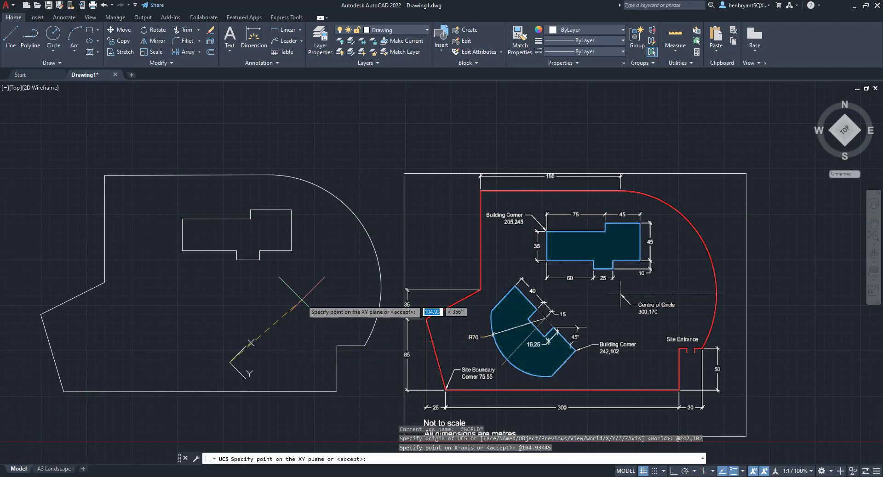
key(Return)
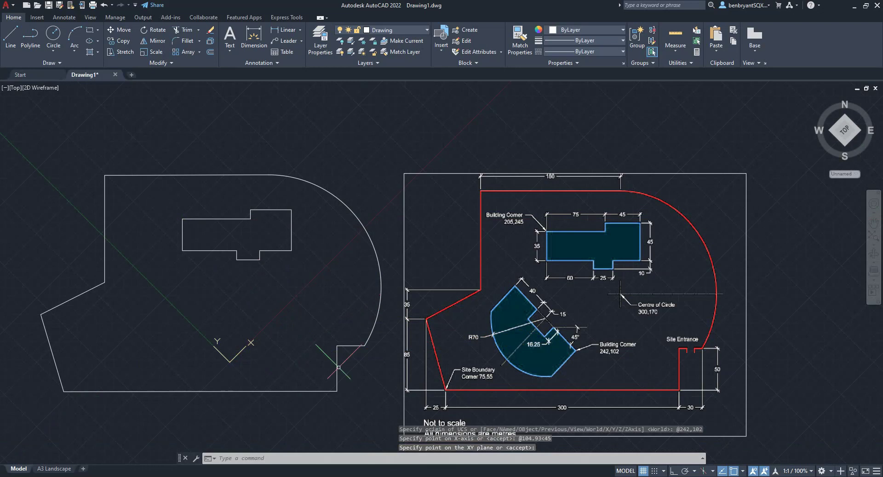
Start the lower building outline with a line from 0,0, 40 m long at 90°
text(line)
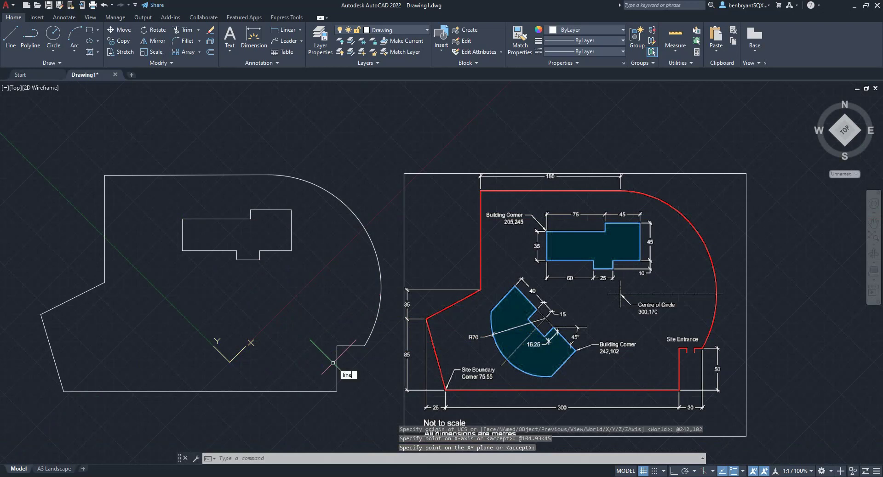
key(Return)
click(335, 366)
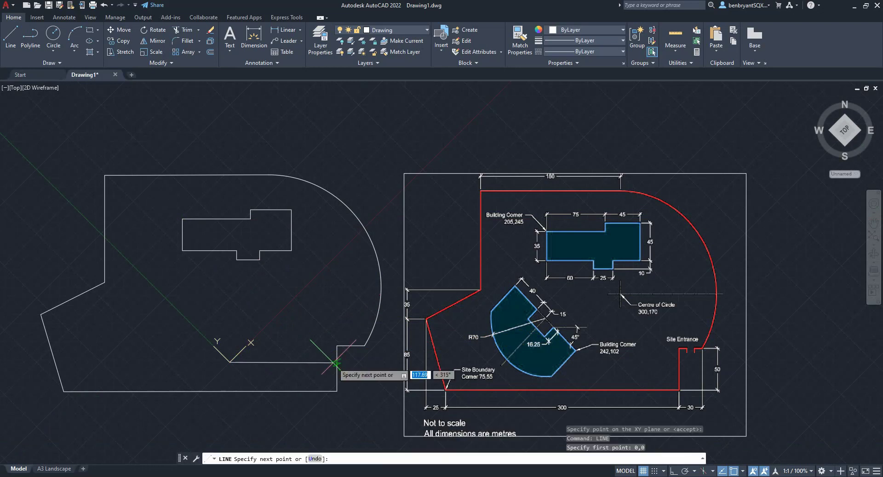
key(F8)
key(F8)
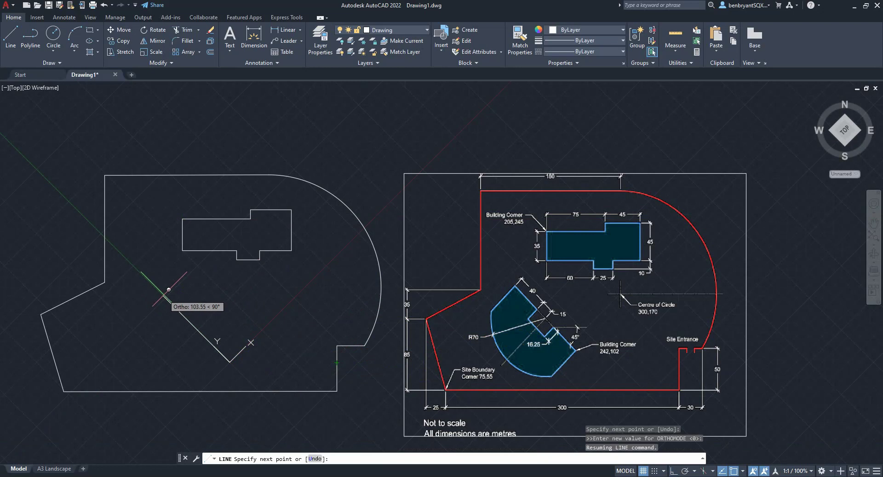
text(40)
key(Tab)
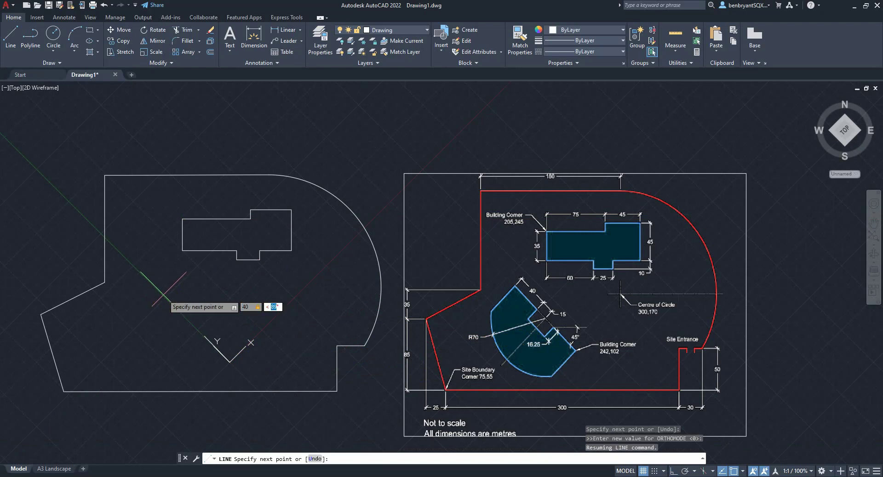
text(90)
key(Return)
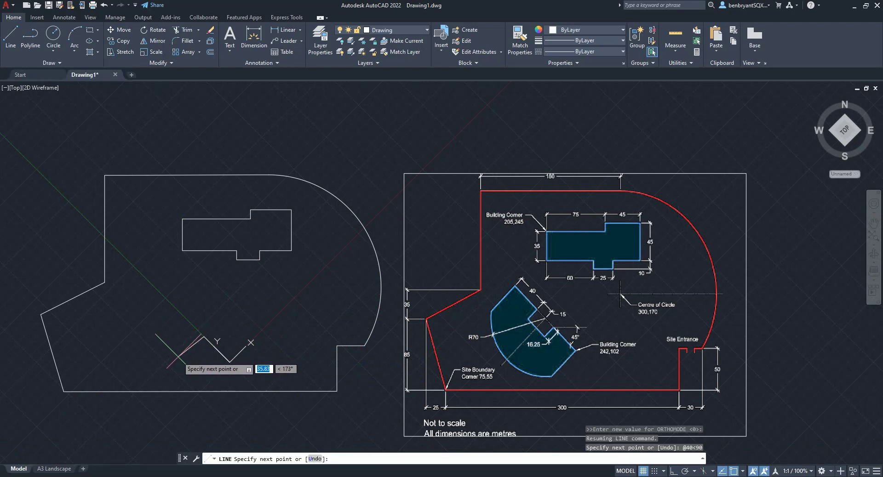
Continue the lower building outline with a 16.25 m line at 180°
text(18)
text(16.25)
key(Return)
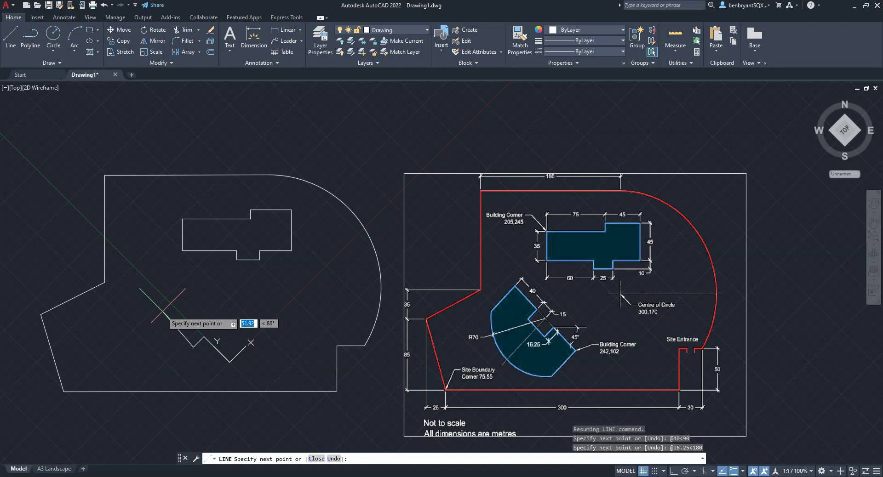
Continue the lower building outline with a 30 m line at 90° followed by a 16.25 m line at 0°
text(30)
key(Tab)
text(90)
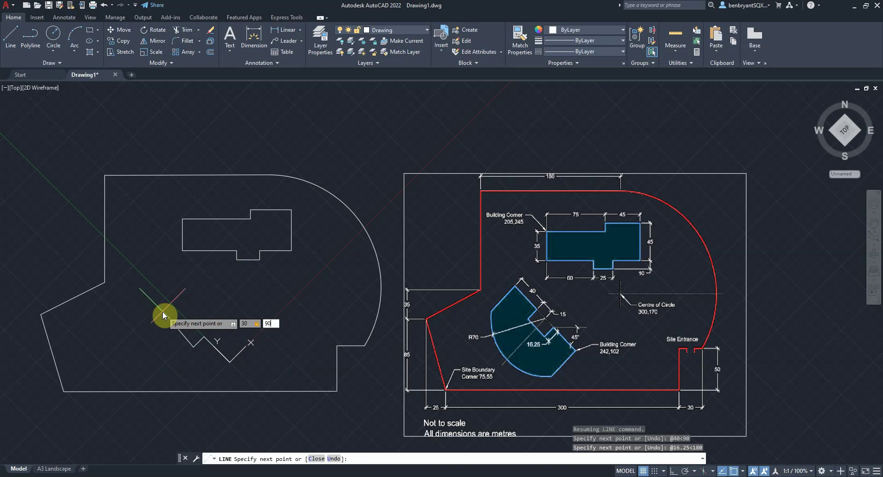
key(Return)
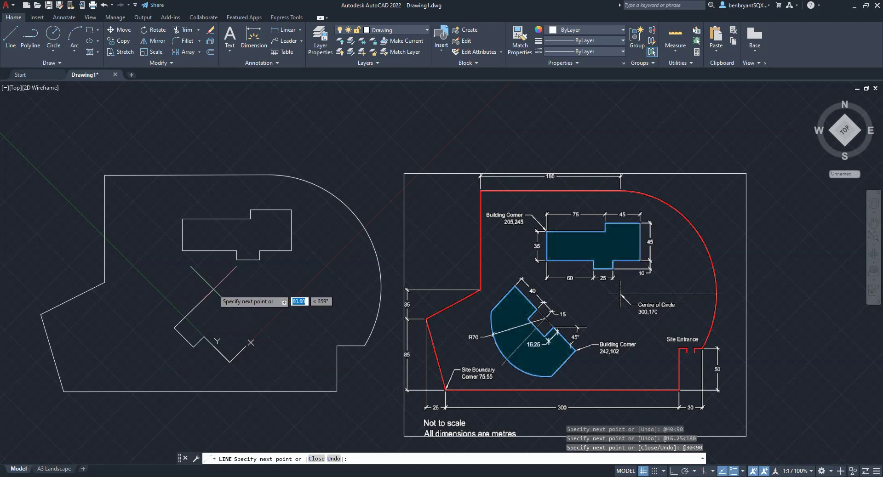
text(16.25)
key(Tab)
text(0)
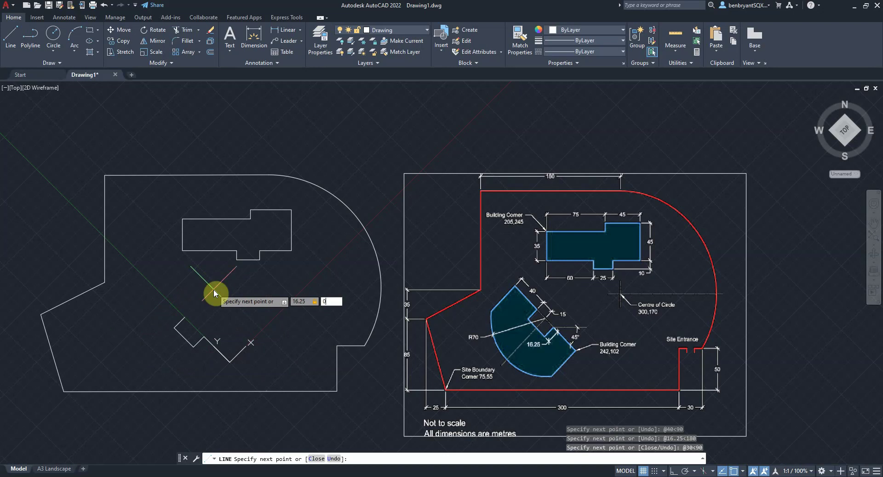
key(Return)
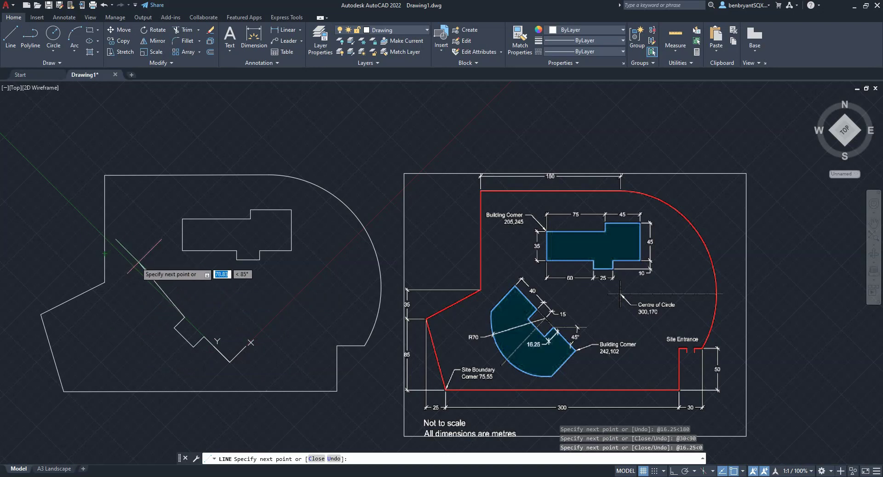
Finish the stepped edge of the lower building with a 40 m line at 90°
text(40)
key(Tab)
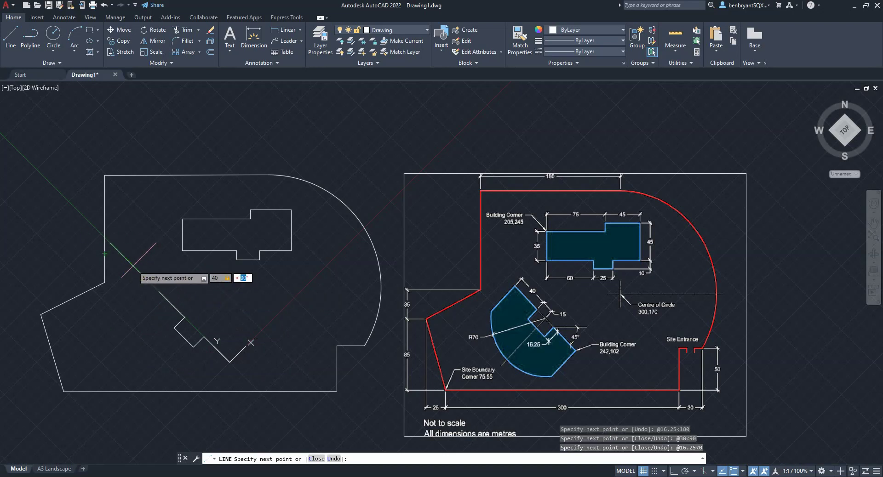
text(90)
key(Return)
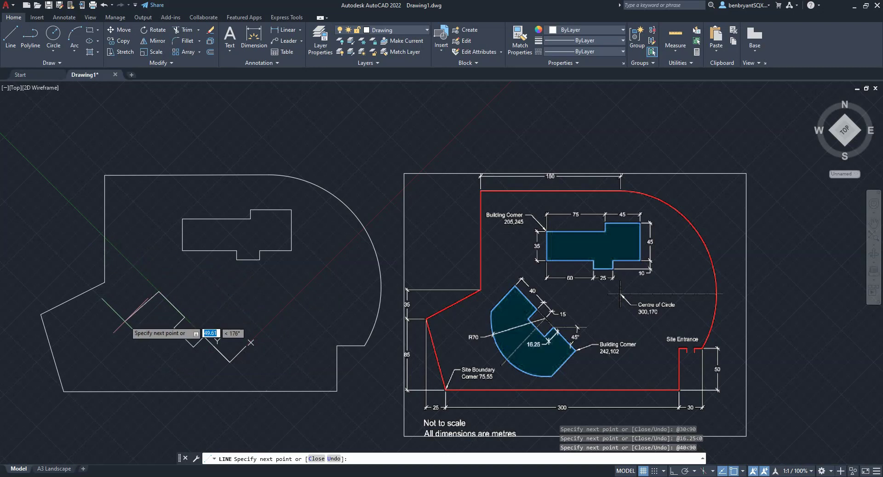
key(Escape)
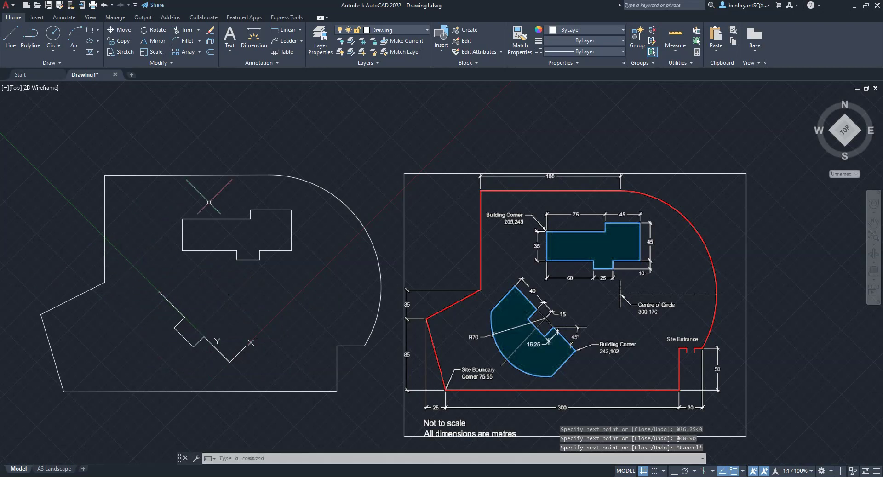
Draw a circle of radius 70 m centred midway across the opening of the lower building's recess
click(54, 37)
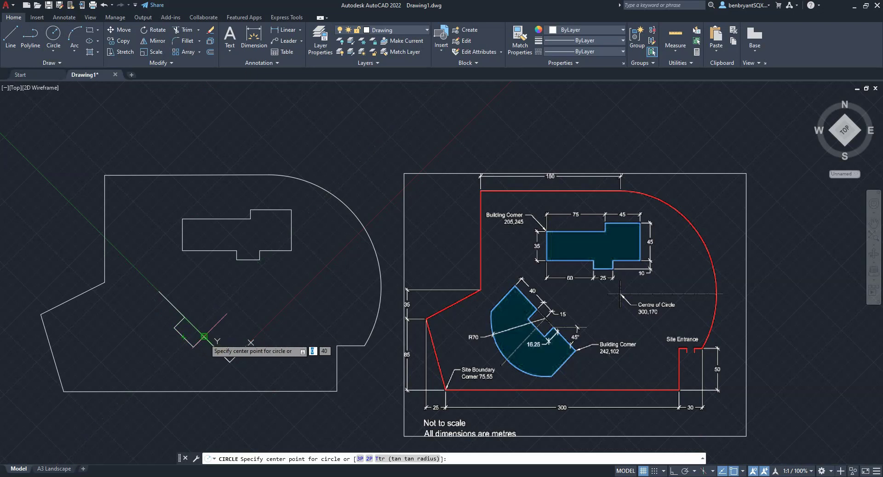
click(194, 327)
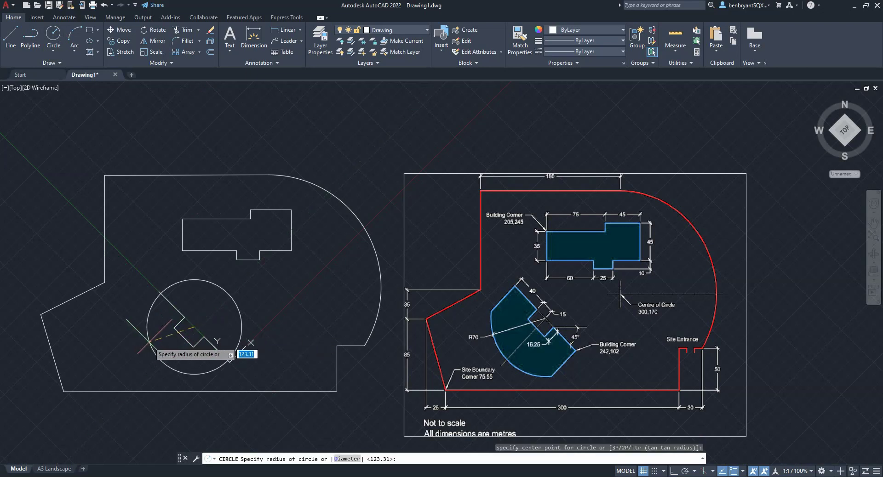
text(70)
key(Return)
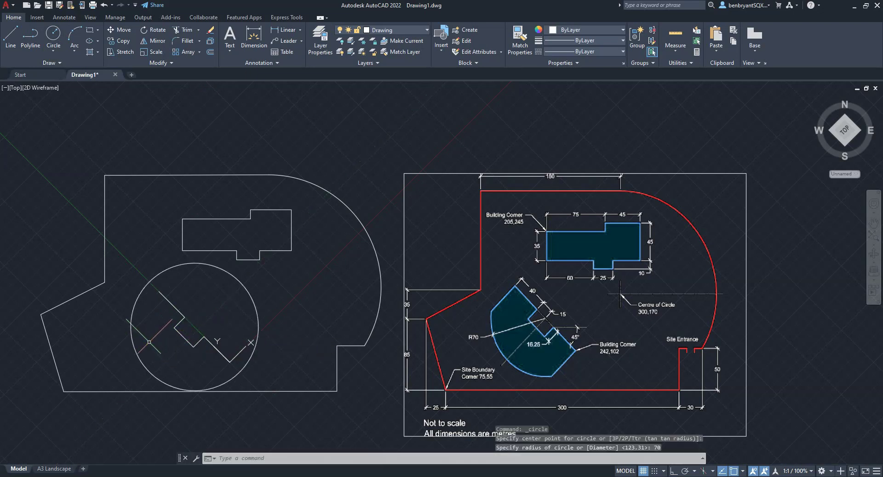
Draw a line at 180° from each outer end of the lower building's stepped edge, extending past the circle
text(lin)
key(Return)
click(159, 291)
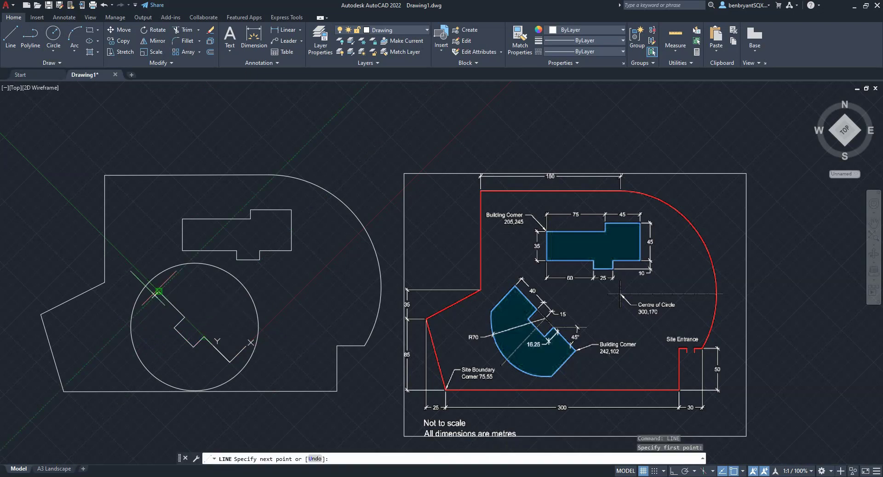
key(Escape)
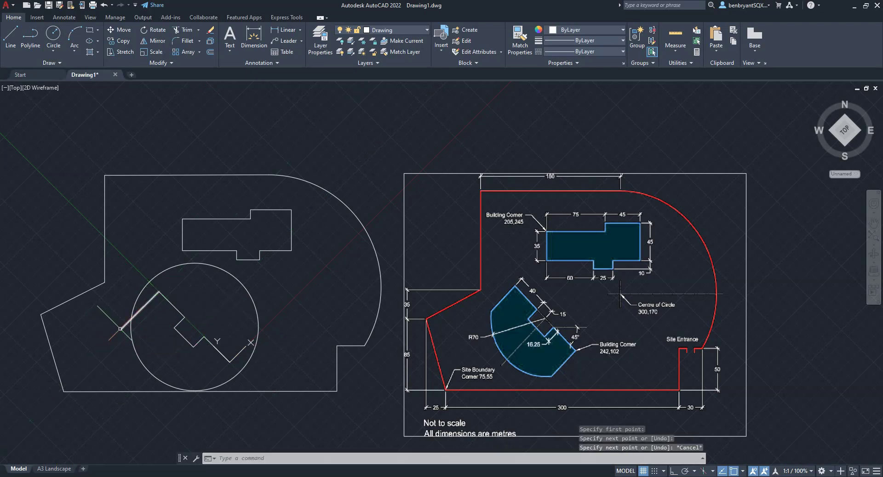
key(Return)
click(229, 362)
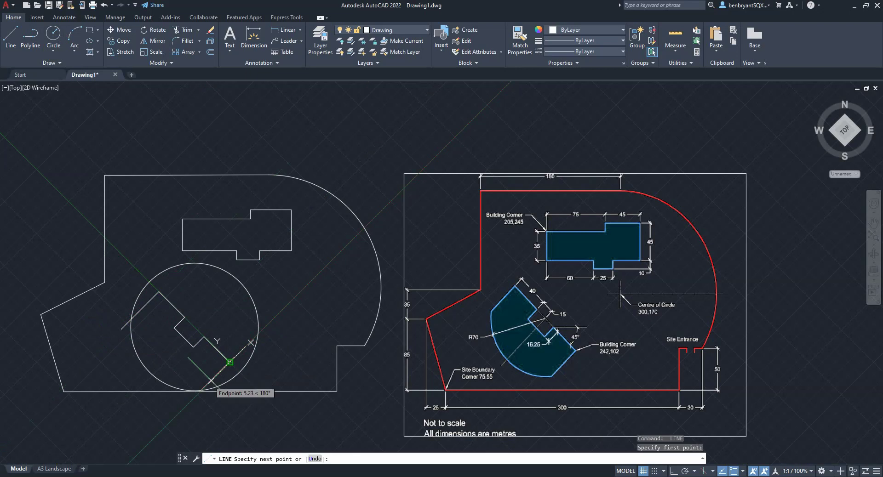
key(Escape)
Trim the circle to the arc between the two end lines and remove the line ends that overhang it
text(tr)
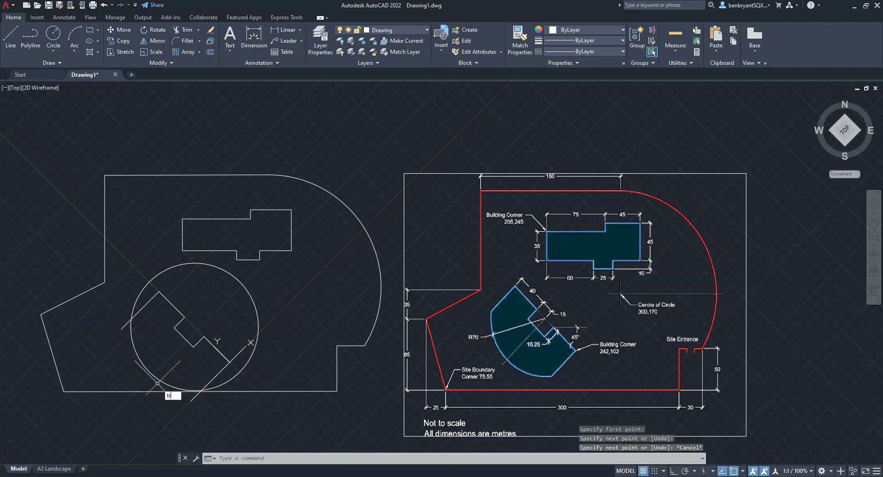
key(Return)
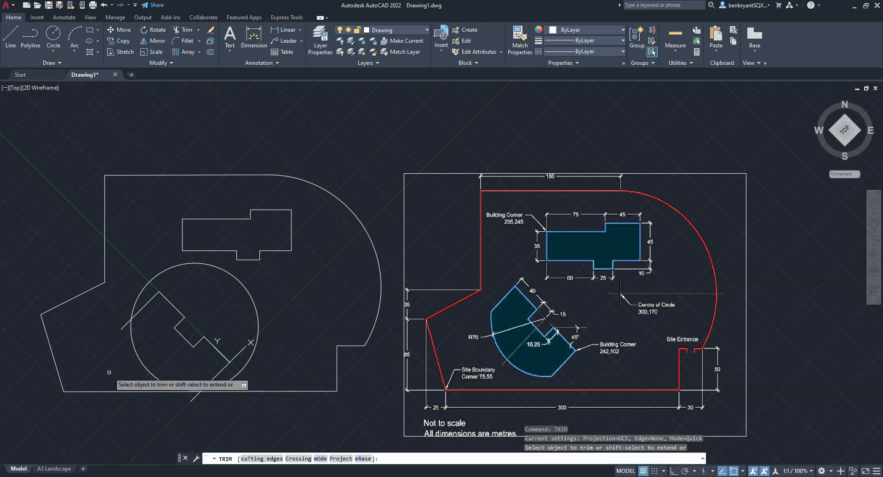
click(135, 300)
scroll(193, 401, up, 4)
scroll(188, 391, up, 4)
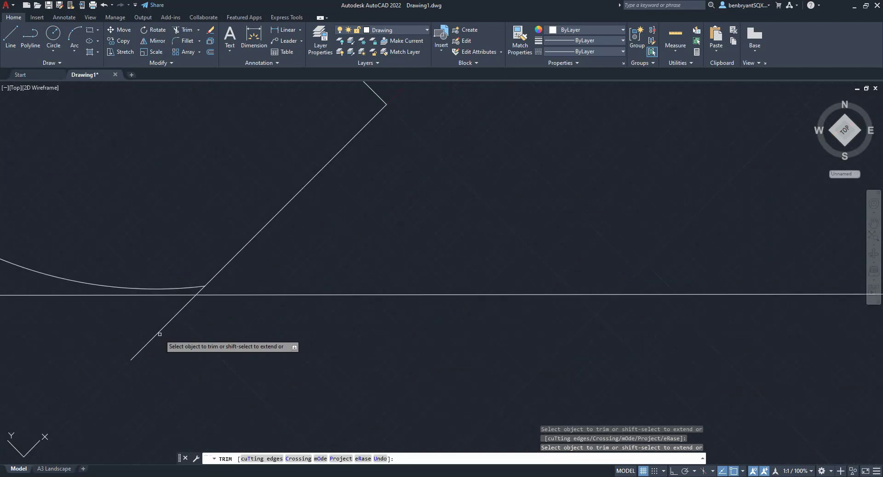
click(195, 292)
scroll(198, 291, down, 7)
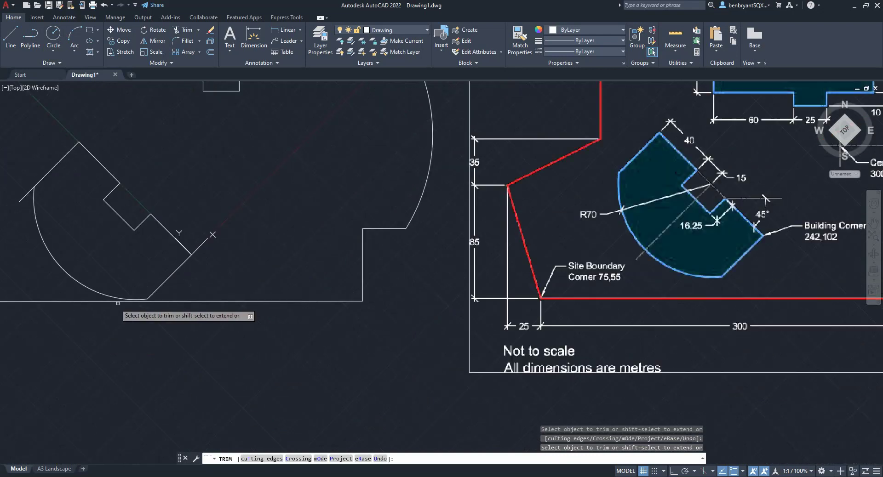
scroll(136, 242, up, 1)
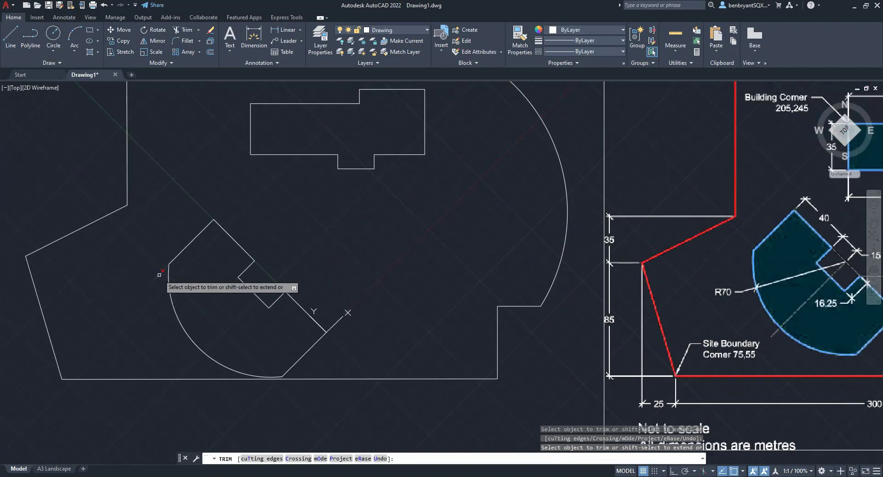
scroll(298, 340, down, 4)
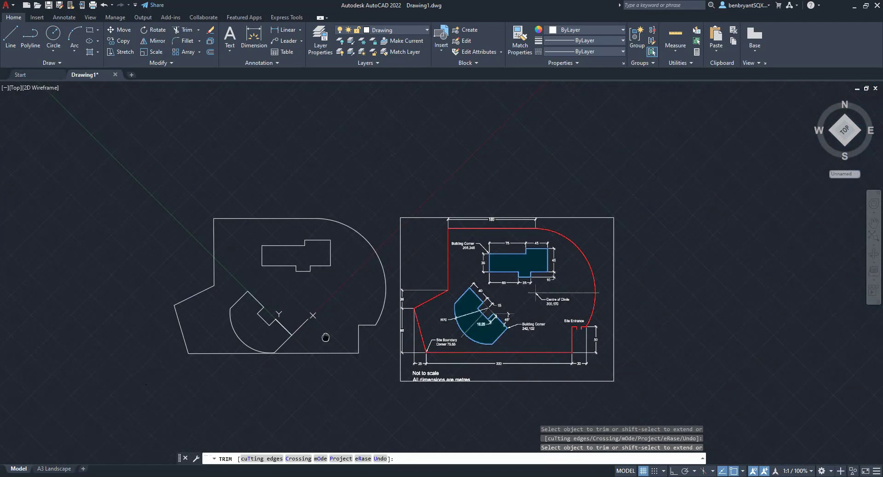
middle_drag(326, 337, 302, 340)
key(Escape)
scroll(309, 366, up, 4)
scroll(271, 331, down, 3)
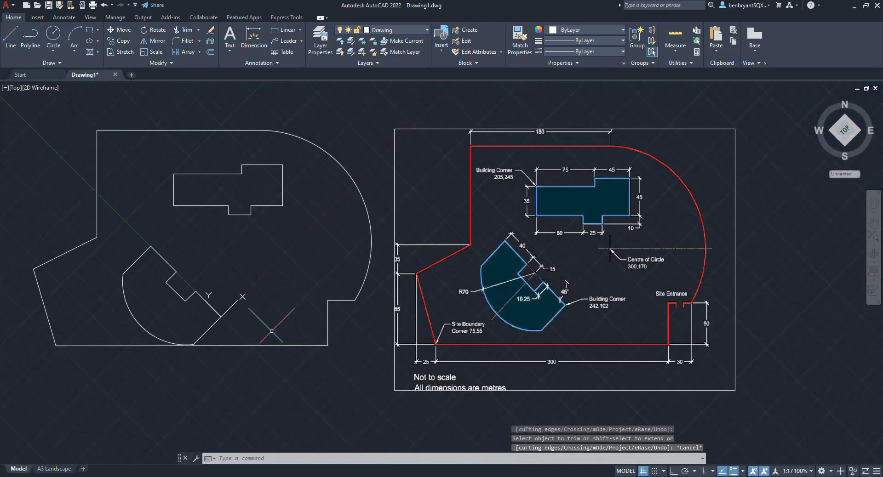
Reset the UCS to World
text(ucs)
key(Return)
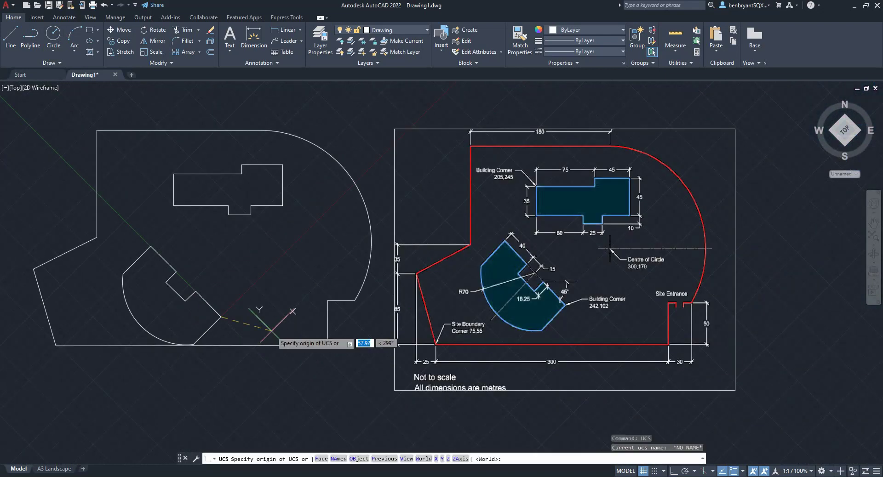
text(w)
key(Return)
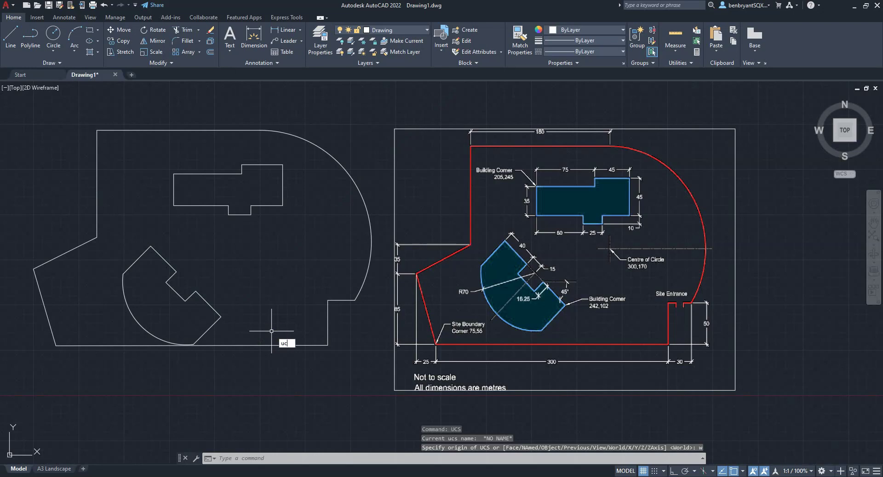
text(ucs)
key(Return)
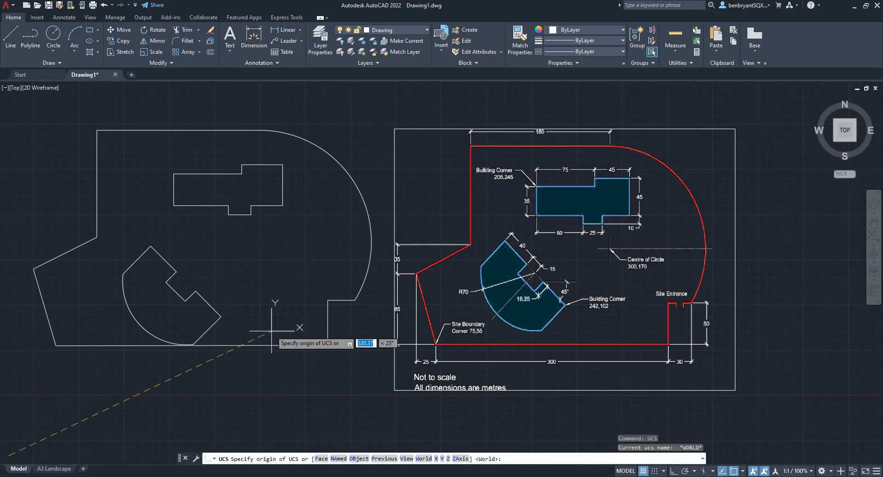
text(242,102)
key(Return)
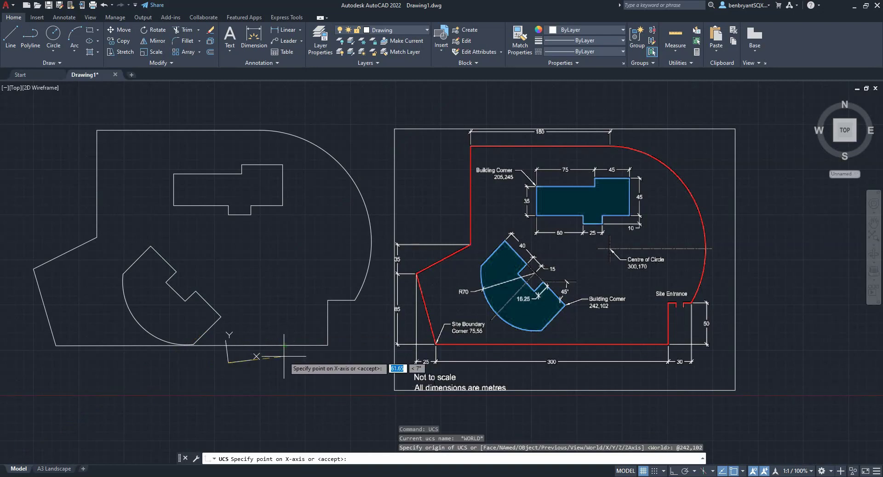
key(Escape)
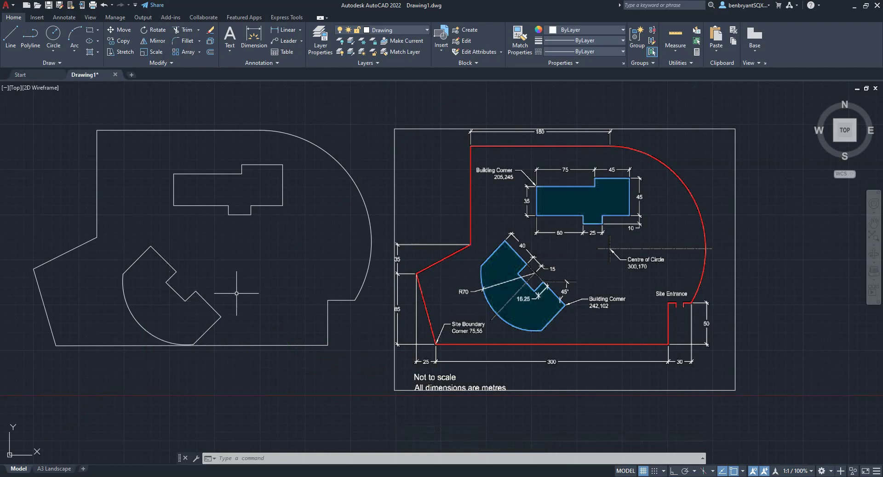
middle_drag(236, 293, 314, 303)
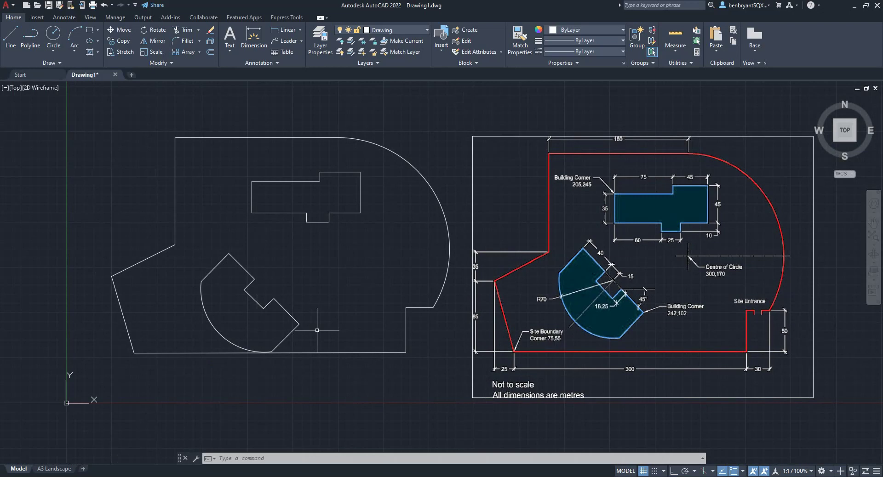
Set the UCS origin at the site boundary corner 75,55 with its X axis along the lower boundary line
text(ucs)
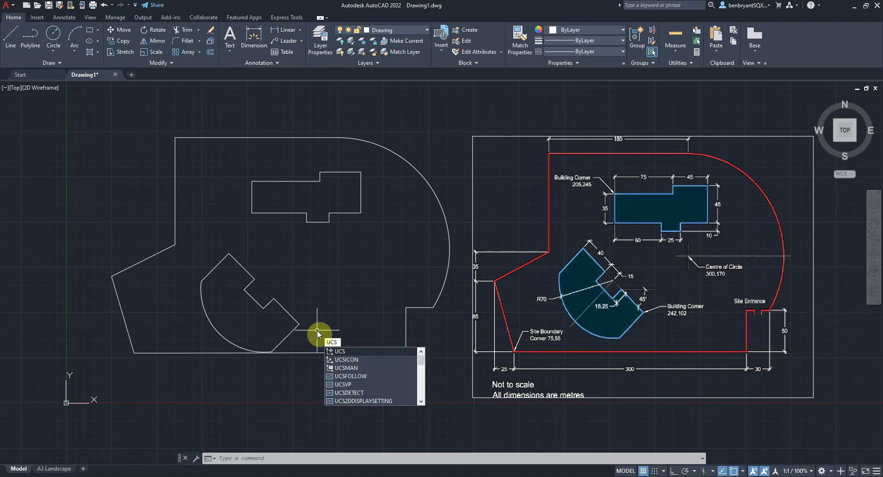
key(Return)
text(75,55)
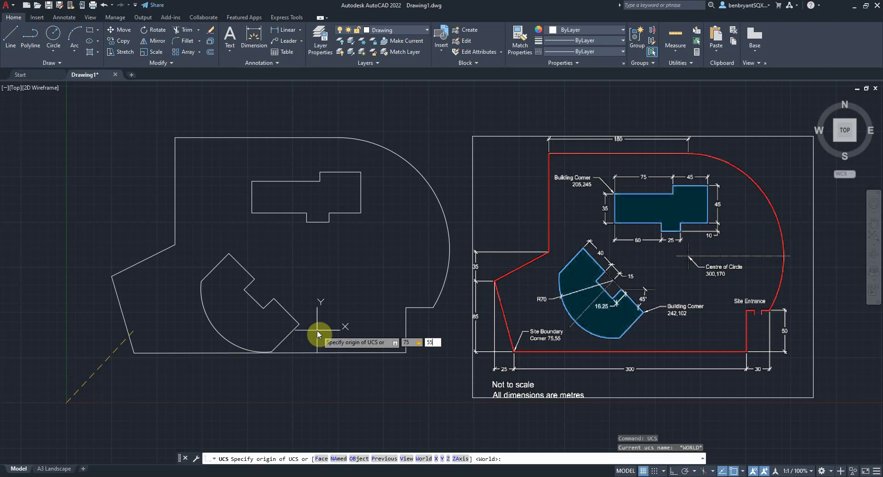
key(Return)
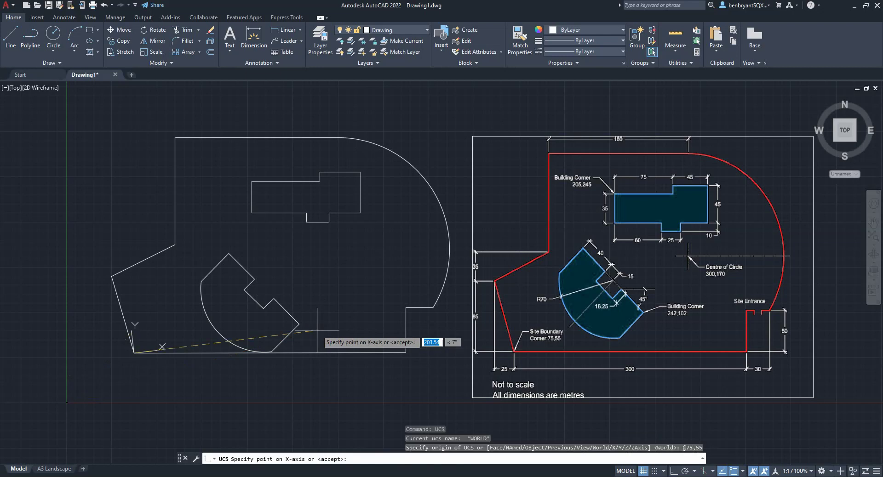
click(405, 353)
key(Return)
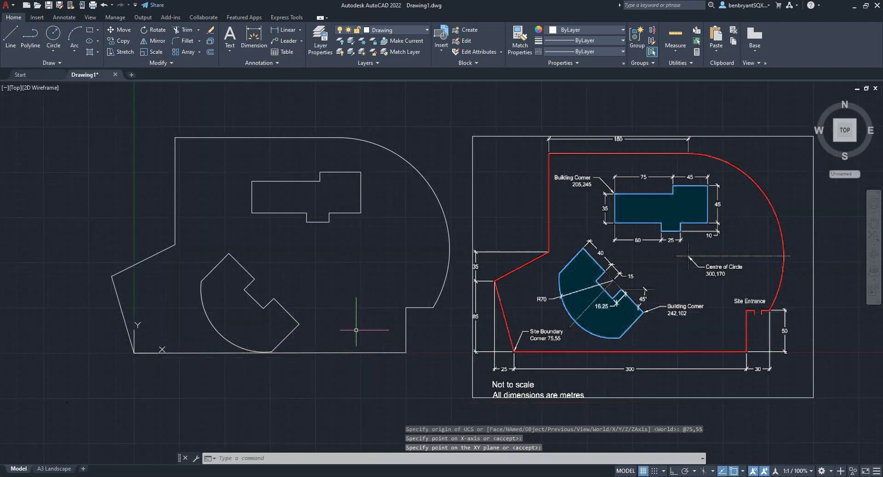
text(ucs)
key(Return)
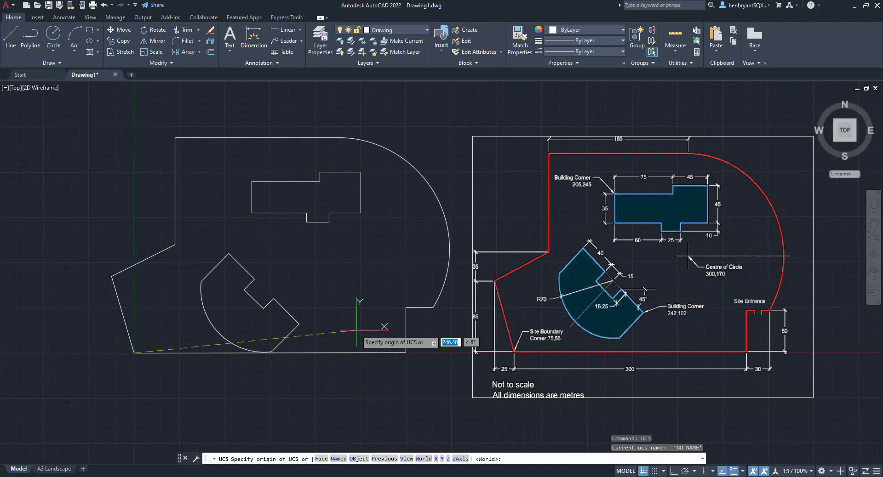
text(242,102)
key(Return)
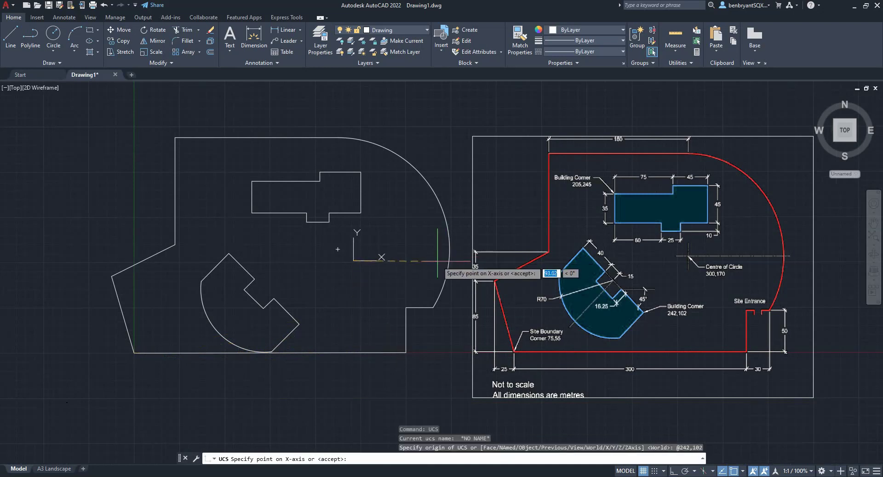
key(Escape)
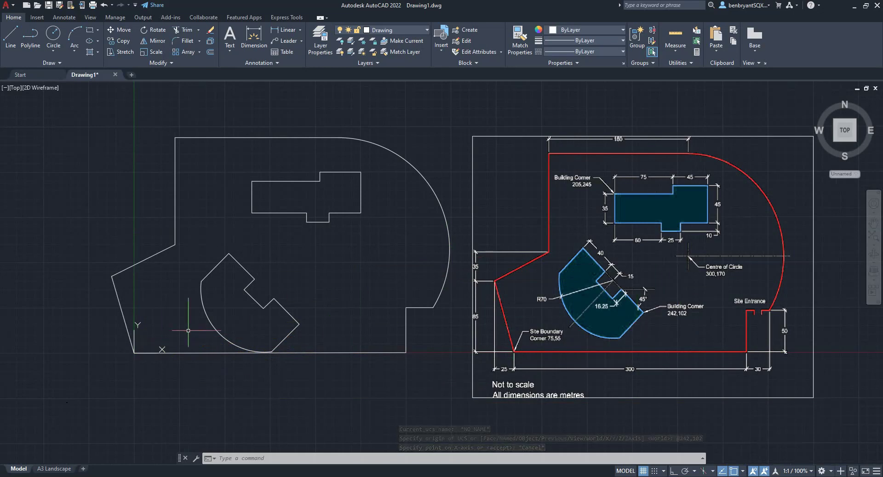
Return the UCS from the site boundary corner to World
text(ucs)
key(Return)
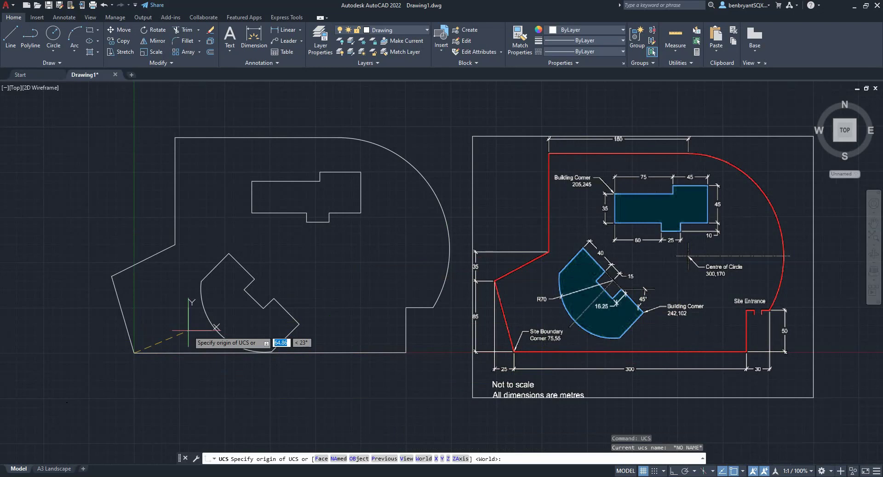
text(2)
key(Return)
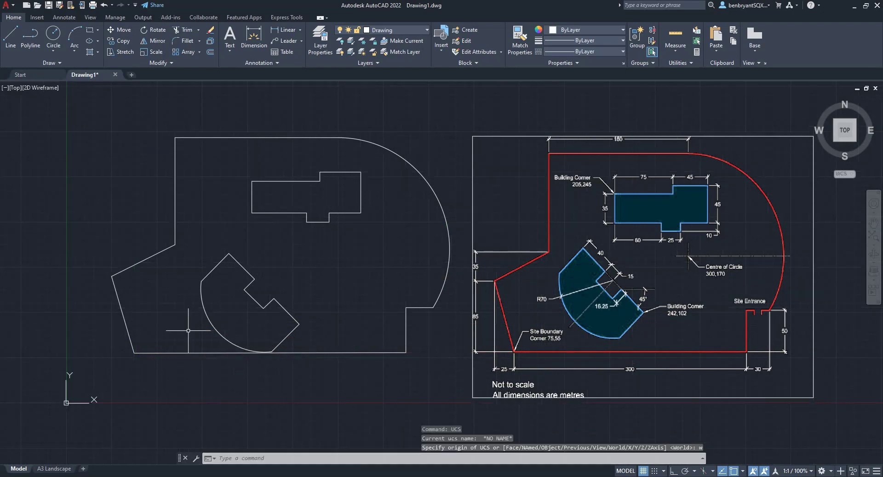
middle_drag(317, 314, 296, 319)
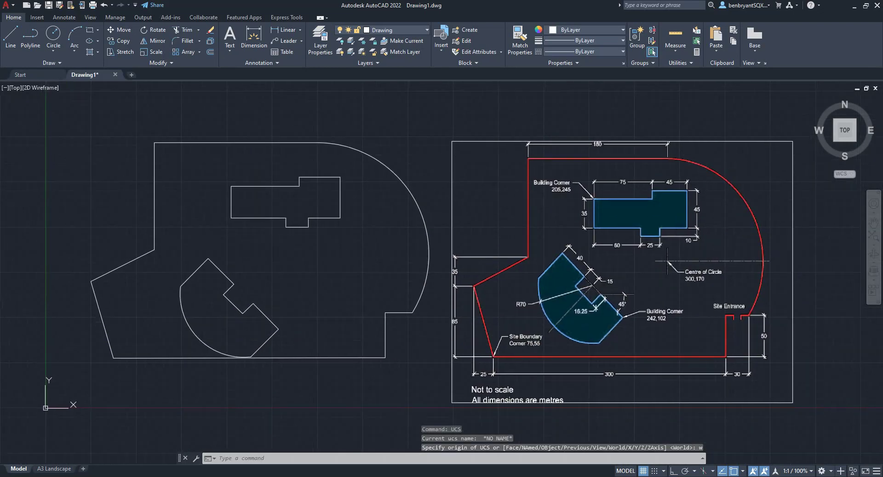